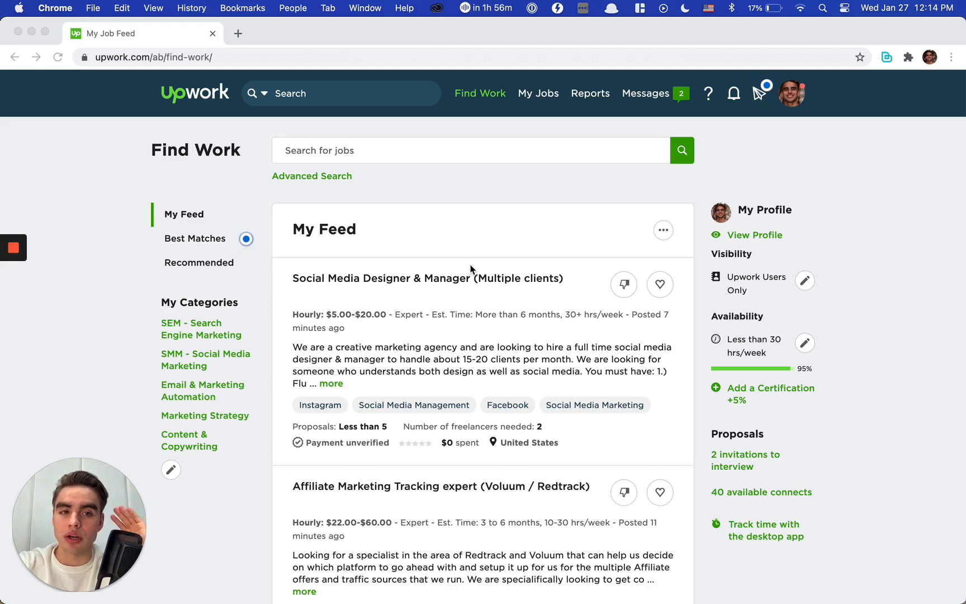
pyautogui.scroll(-1, 470, 269)
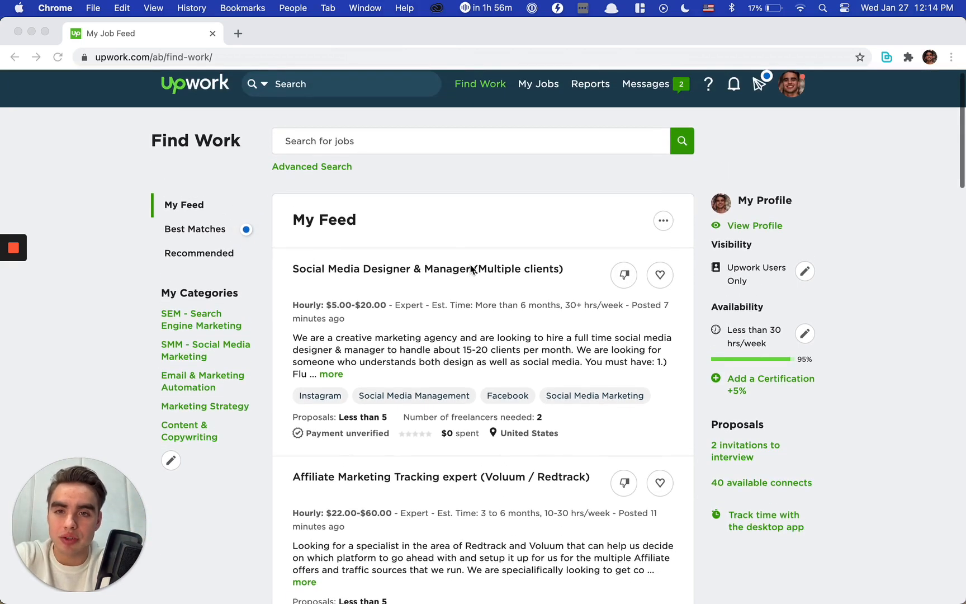
pyautogui.scroll(1, 445, 249)
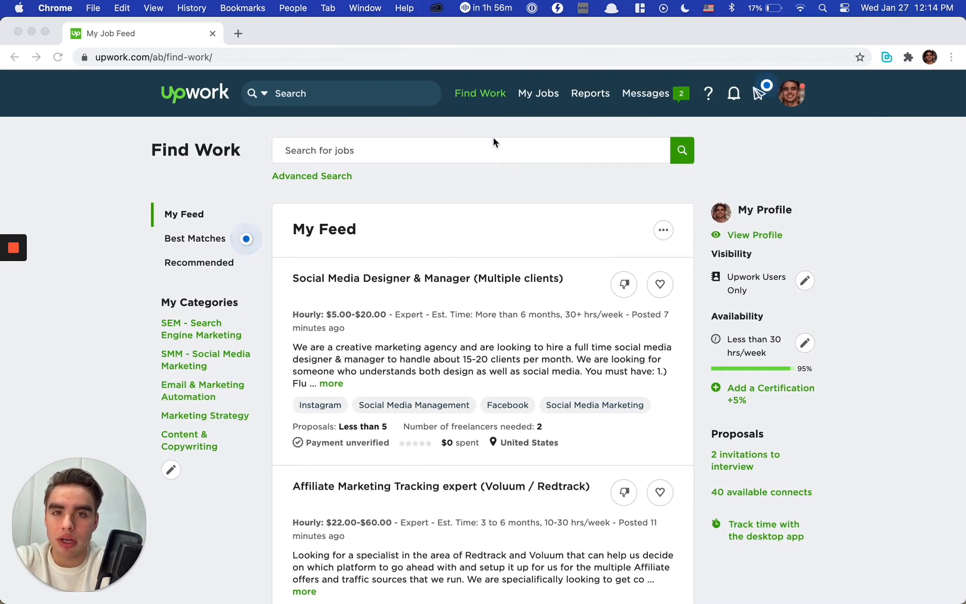
pyautogui.click(343, 176)
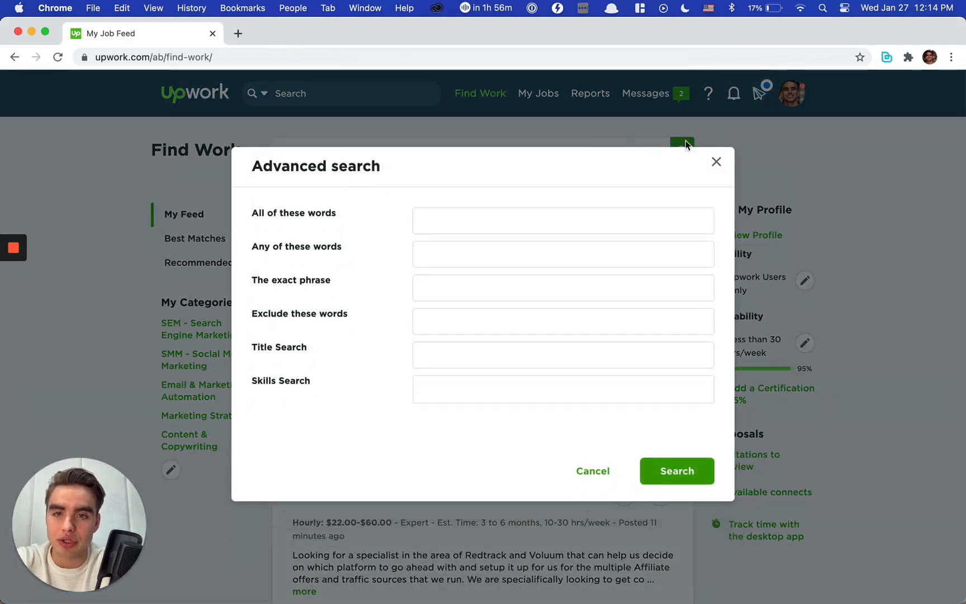
pyautogui.click(716, 161)
pyautogui.click(411, 152)
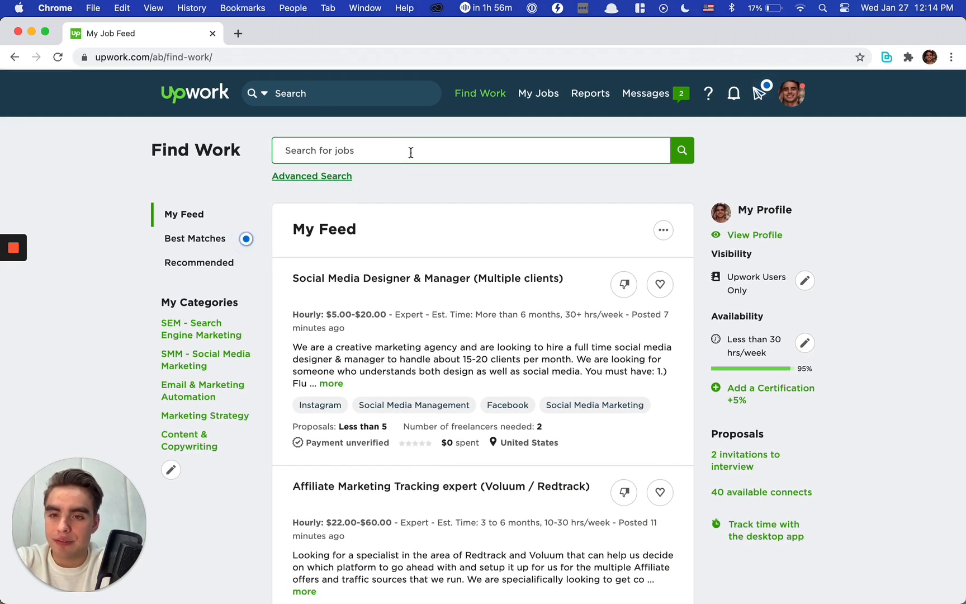
# Step: Open the Marketing Strategy job category and review the available search filters
pyautogui.click(227, 415)
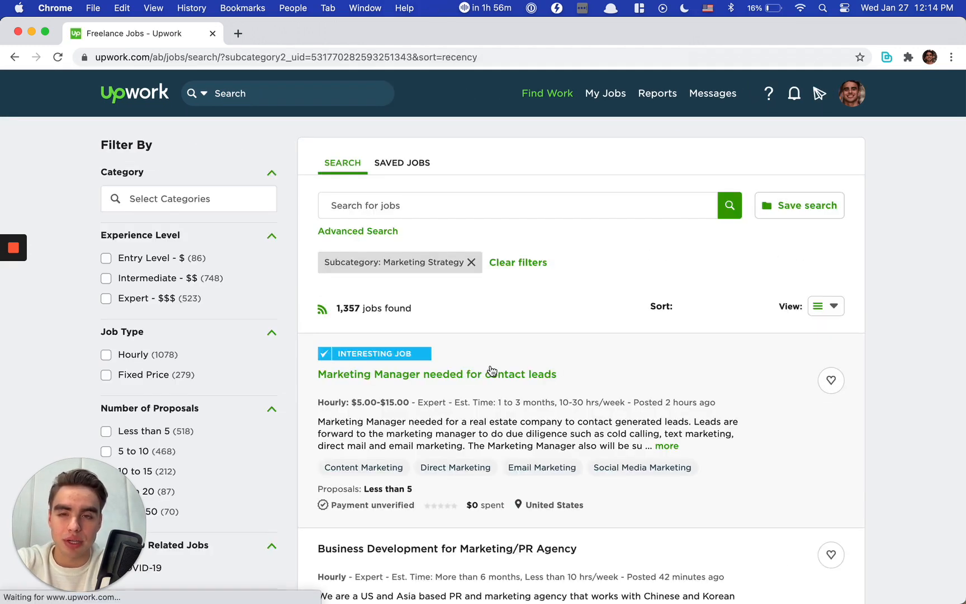
pyautogui.scroll(-4, 233, 314)
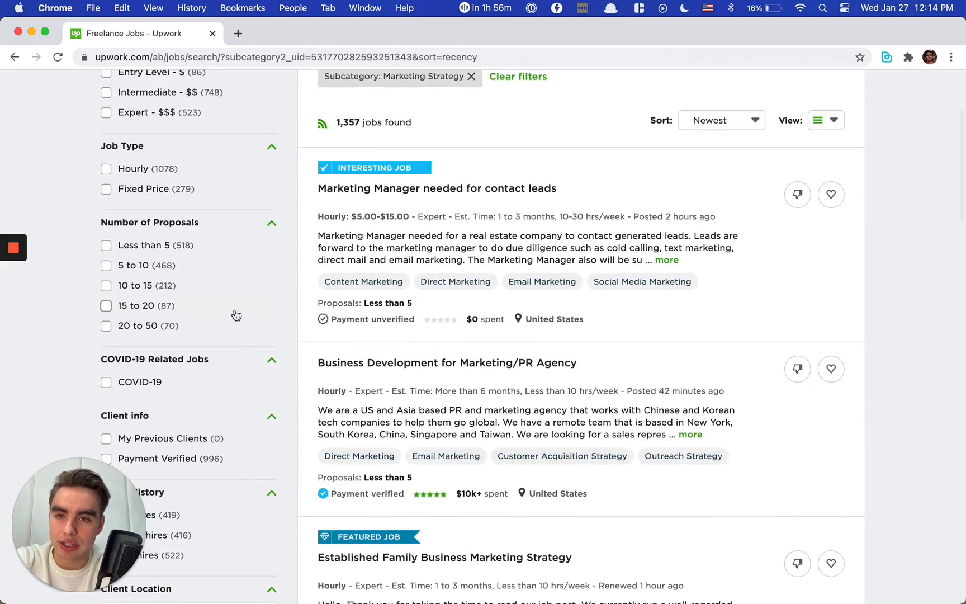
pyautogui.moveTo(73, 521); pyautogui.dragTo(778, 503)
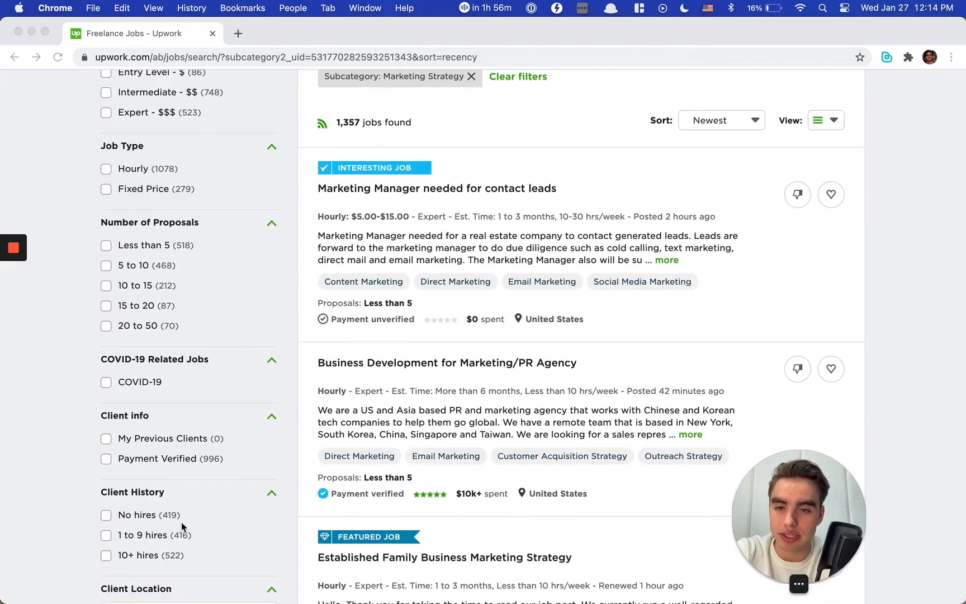
pyautogui.scroll(-5, 122, 487)
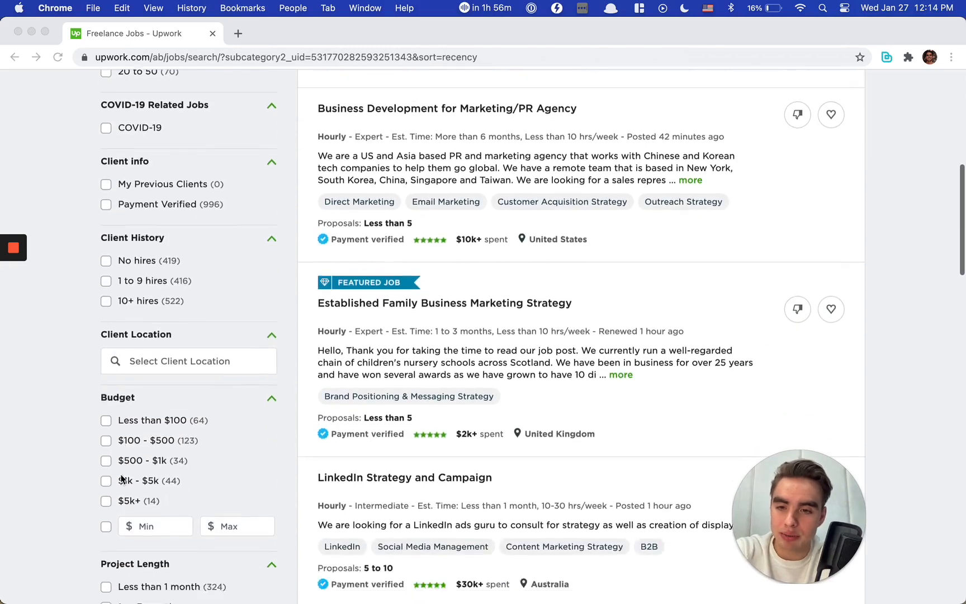
pyautogui.scroll(-7, 122, 478)
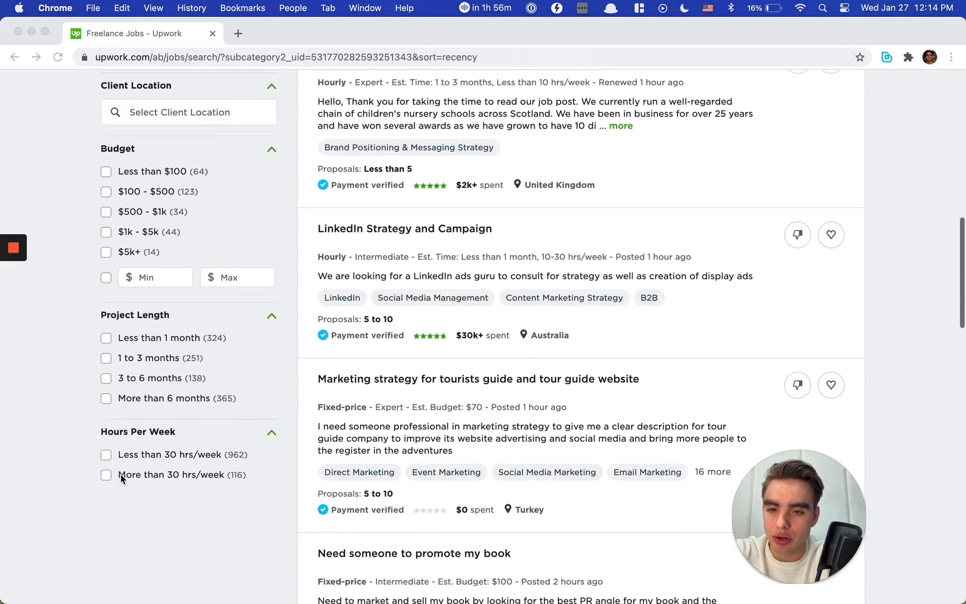
pyautogui.scroll(10, 122, 478)
pyautogui.scroll(3, 122, 478)
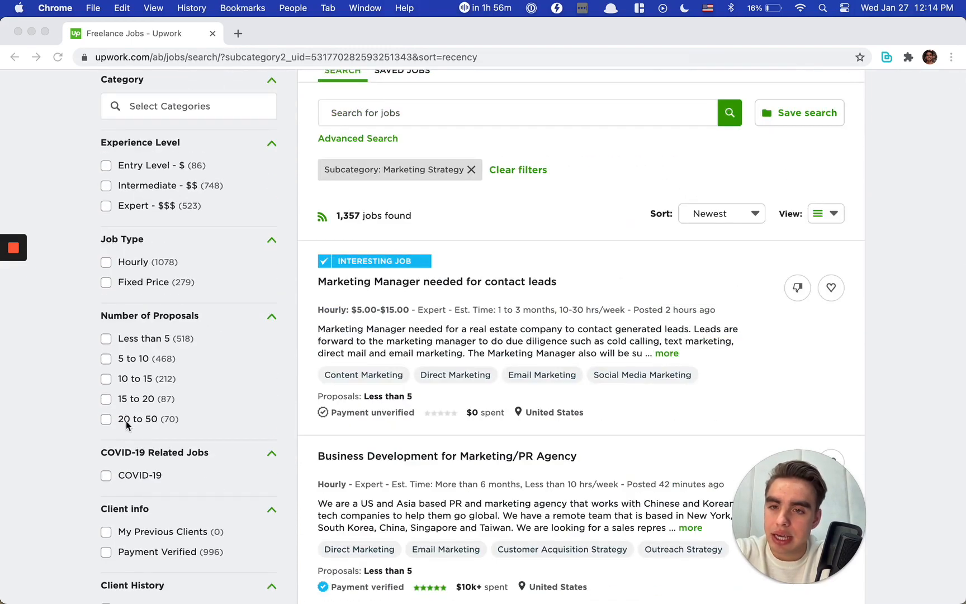
# Step: Filter the Marketing Strategy jobs to Expert experience level, Hourly job type and clients with 10+ hires
pyautogui.click(106, 268)
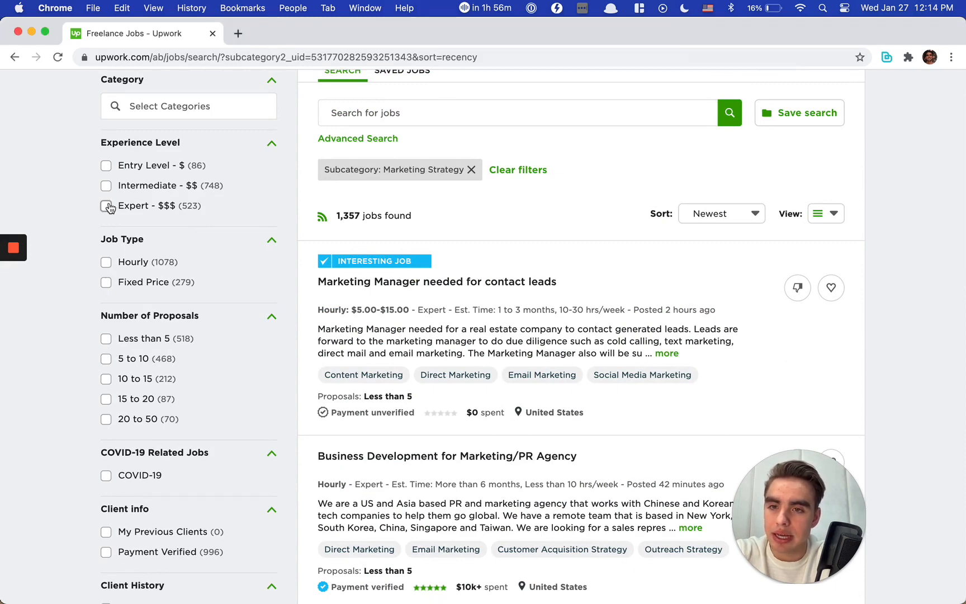
pyautogui.click(107, 206)
pyautogui.click(107, 262)
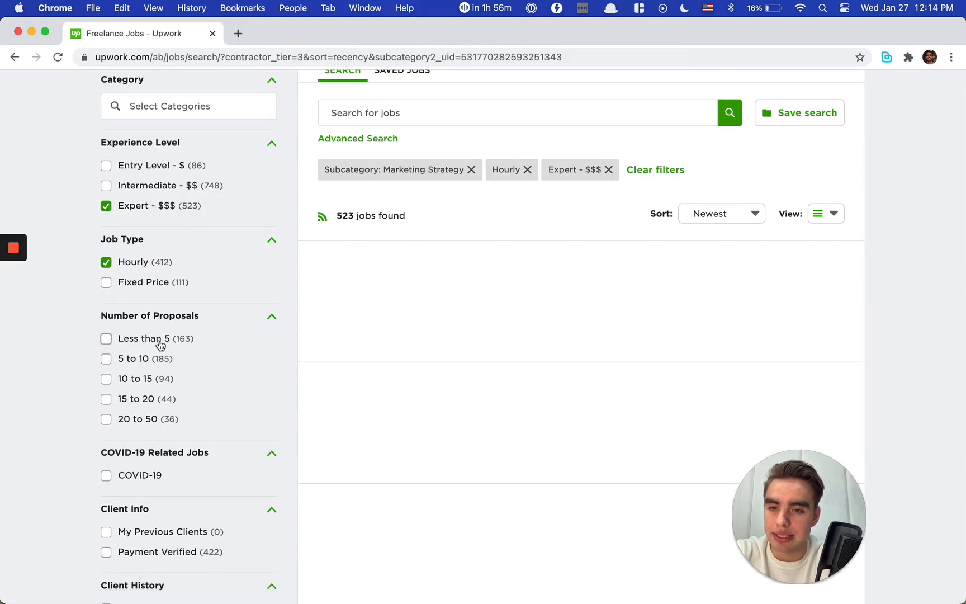
pyautogui.scroll(-5, 161, 345)
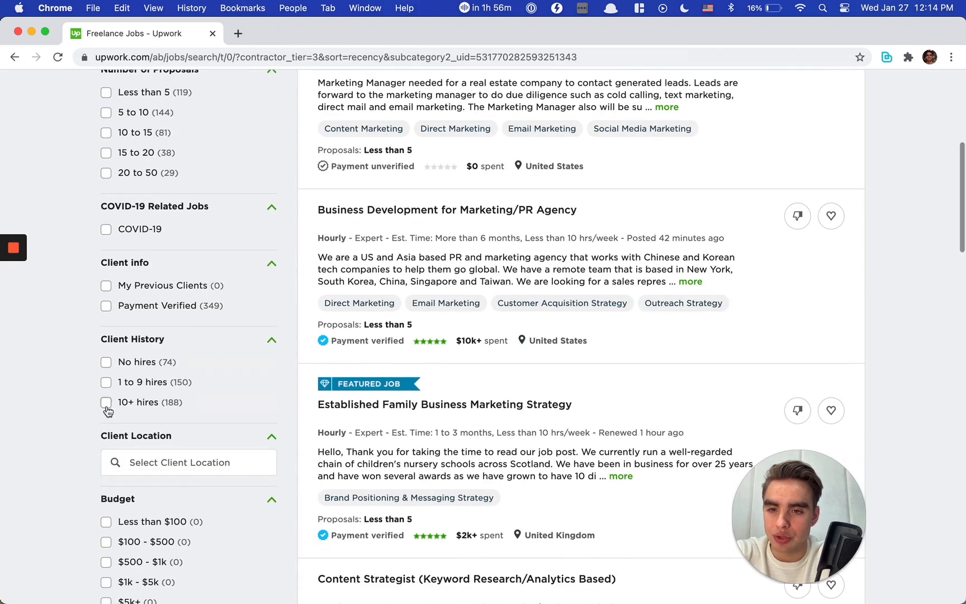
pyautogui.click(106, 402)
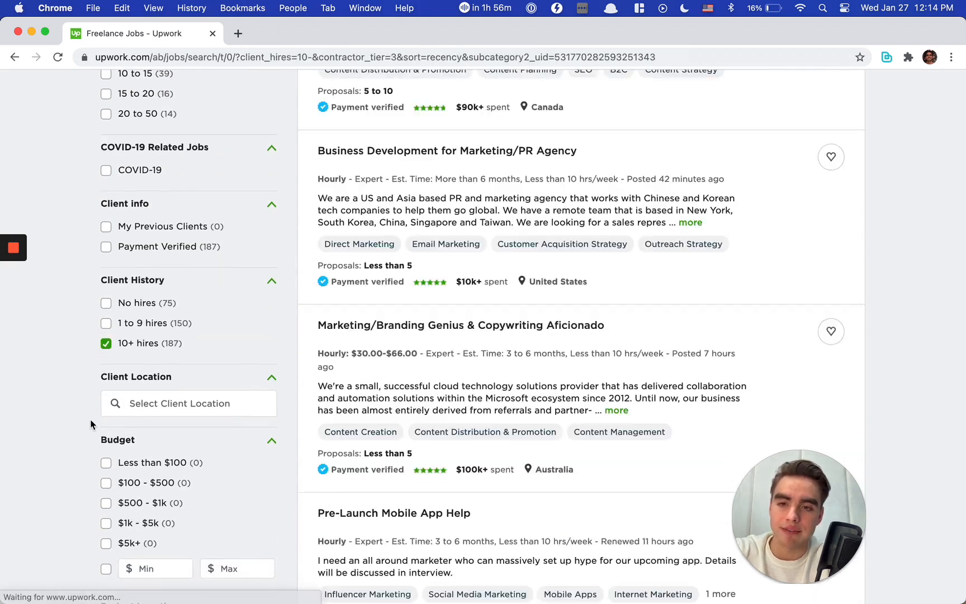
pyautogui.scroll(-5, 90, 425)
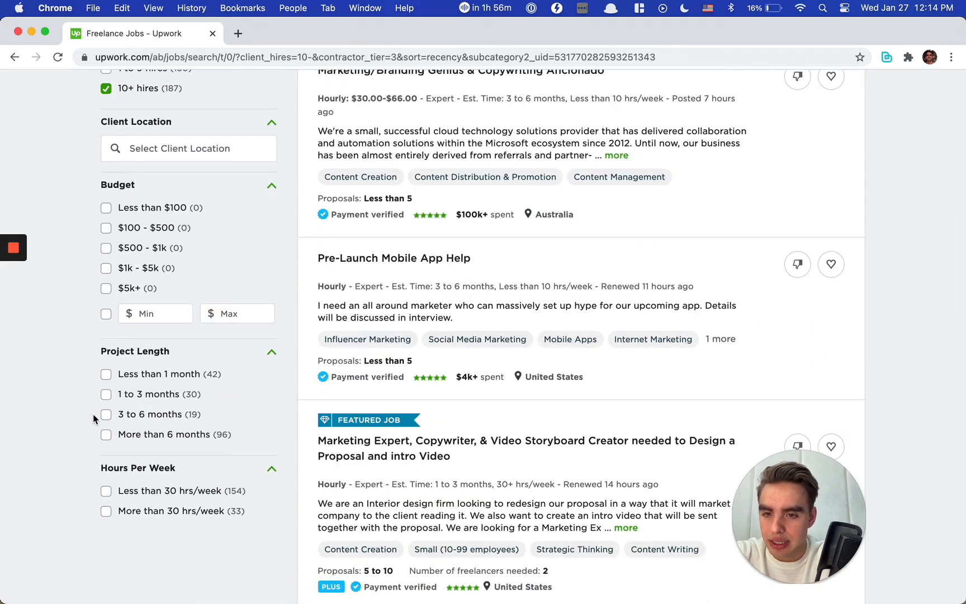
pyautogui.scroll(1, 93, 415)
pyautogui.scroll(10, 115, 387)
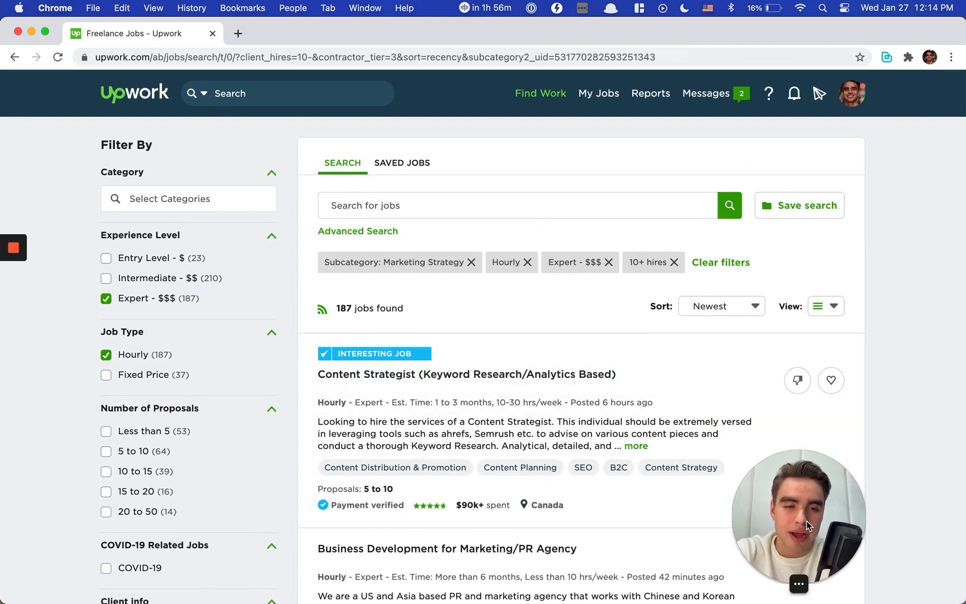
# Step: Open the Content Strategist (Keyword Research/Analytics Based) job from the results and review its details
pyautogui.scroll(-3, 596, 442)
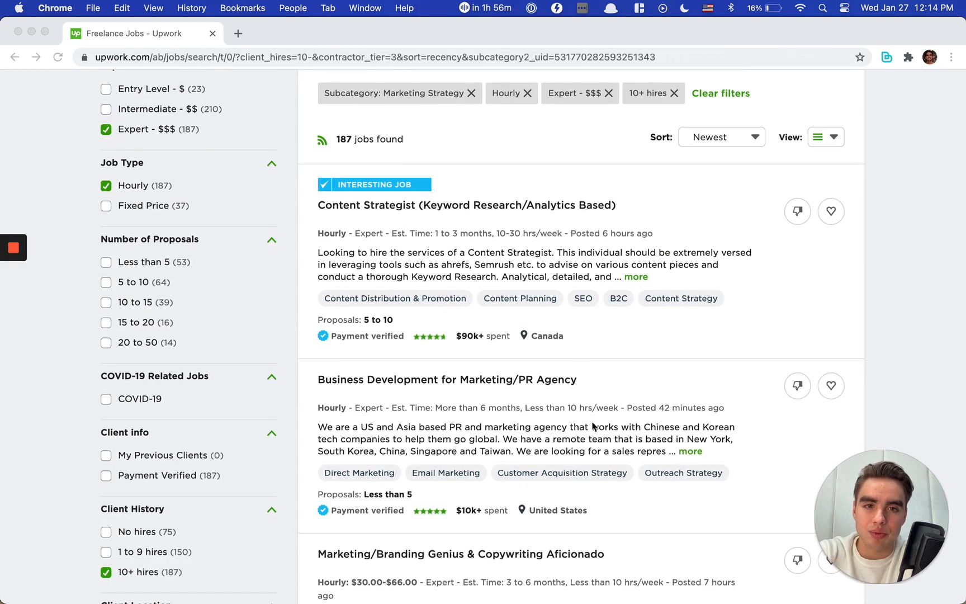
pyautogui.scroll(-1, 521, 456)
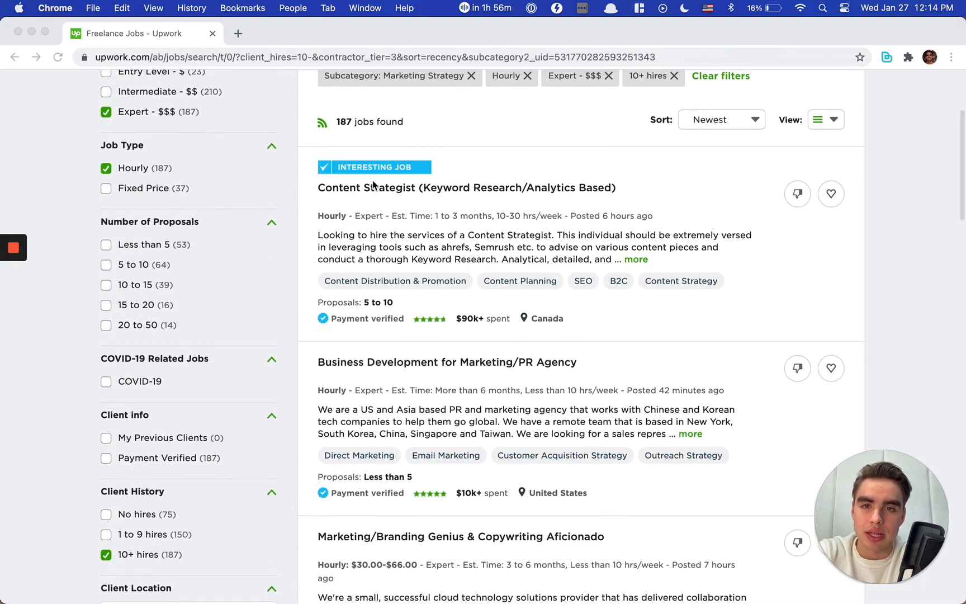
pyautogui.click(459, 241)
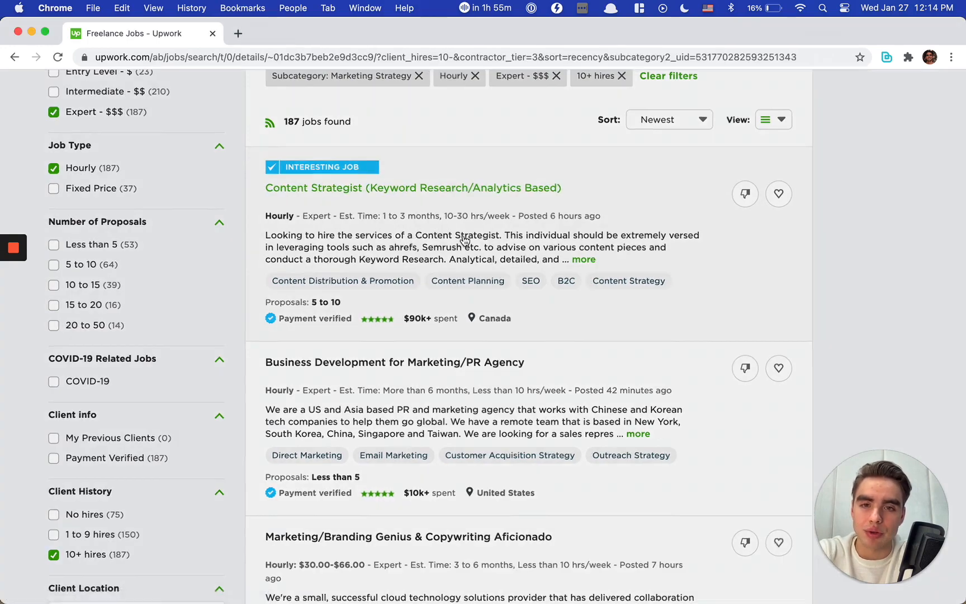
pyautogui.scroll(-1, 392, 237)
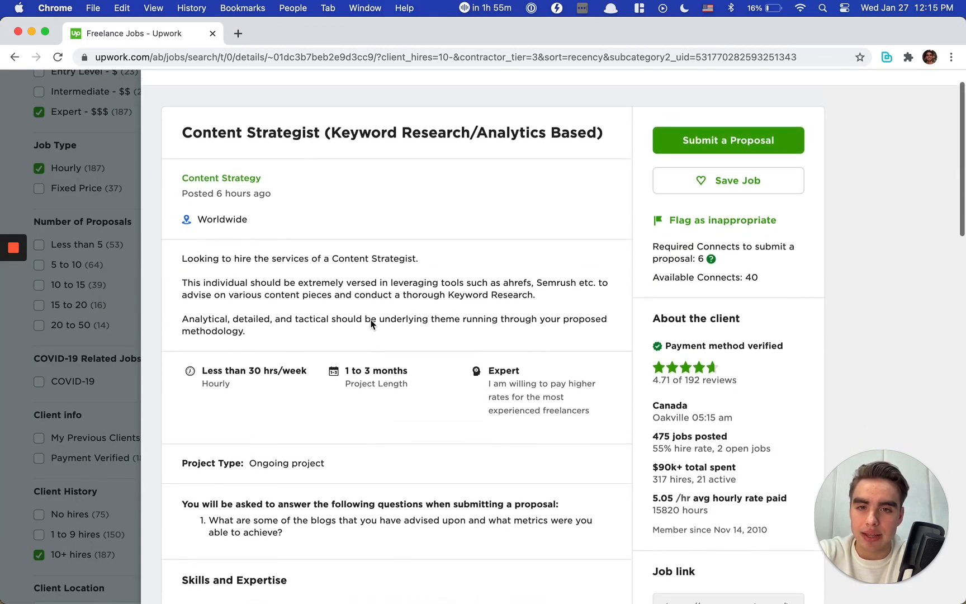
pyautogui.scroll(-5, 371, 319)
pyautogui.scroll(4, 371, 319)
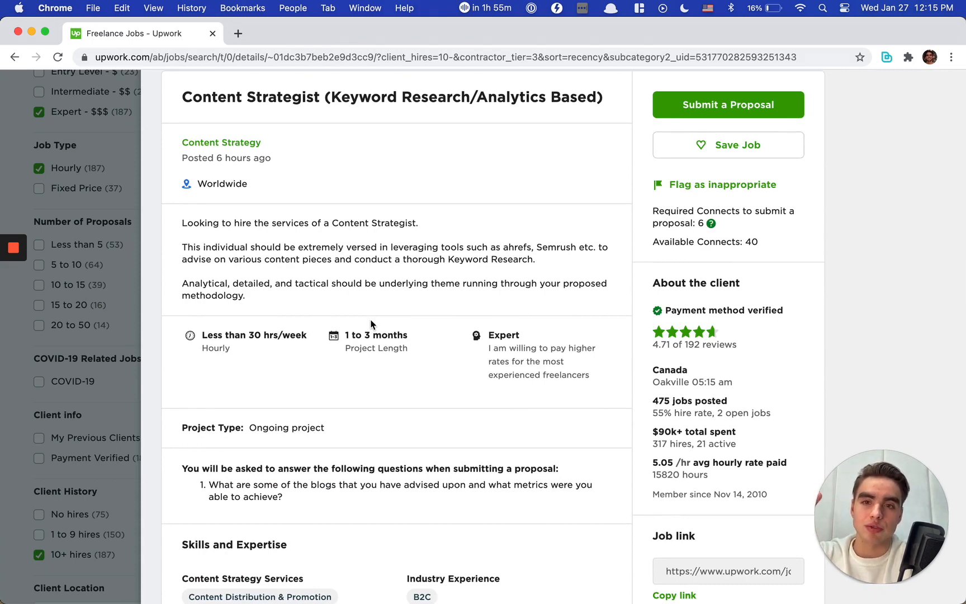
pyautogui.scroll(2, 371, 324)
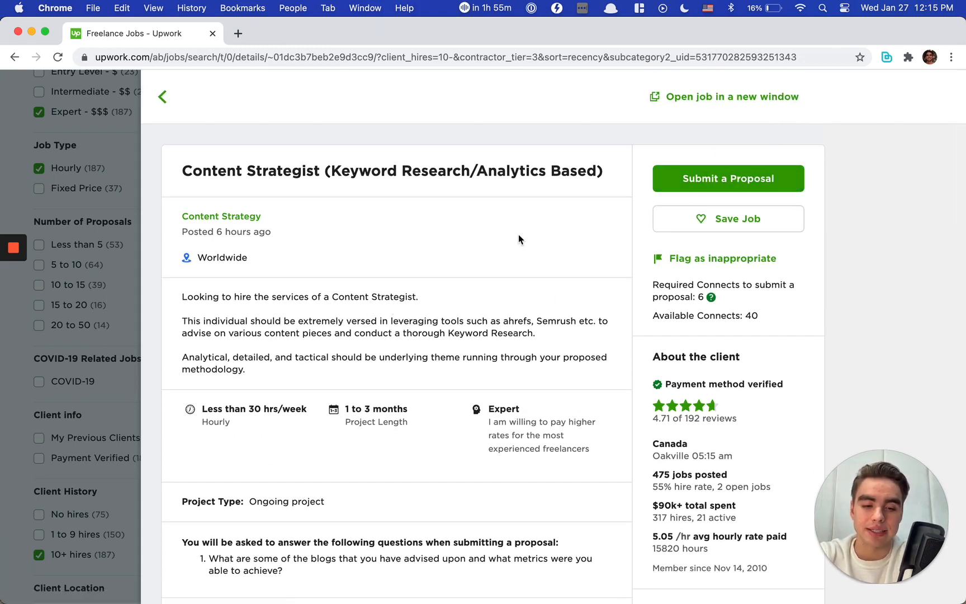
# Step: Run Bardeen's "create new scraper model" command on the job page and dismiss the scraper's welcome message
pyautogui.click(887, 57)
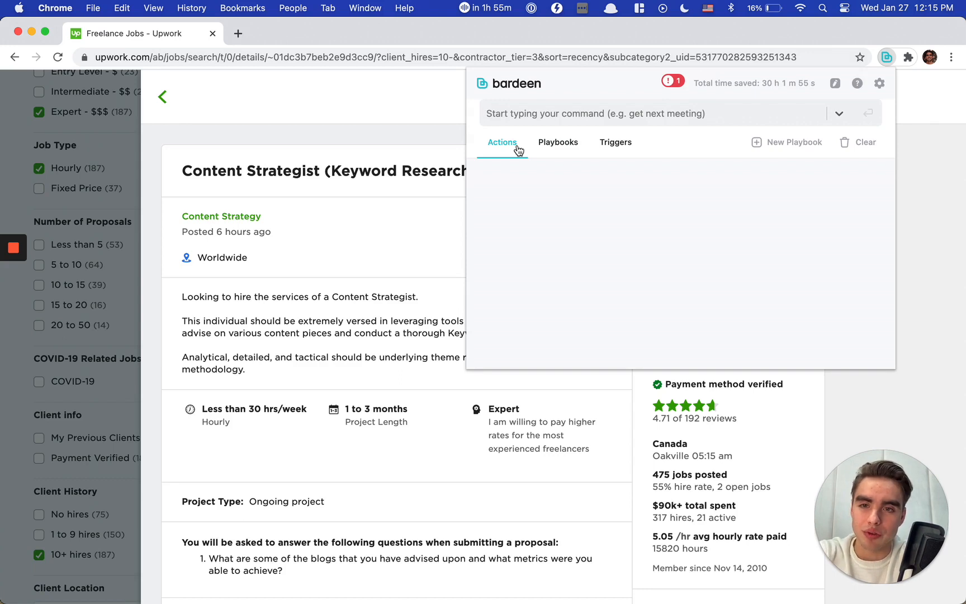
pyautogui.write('create')
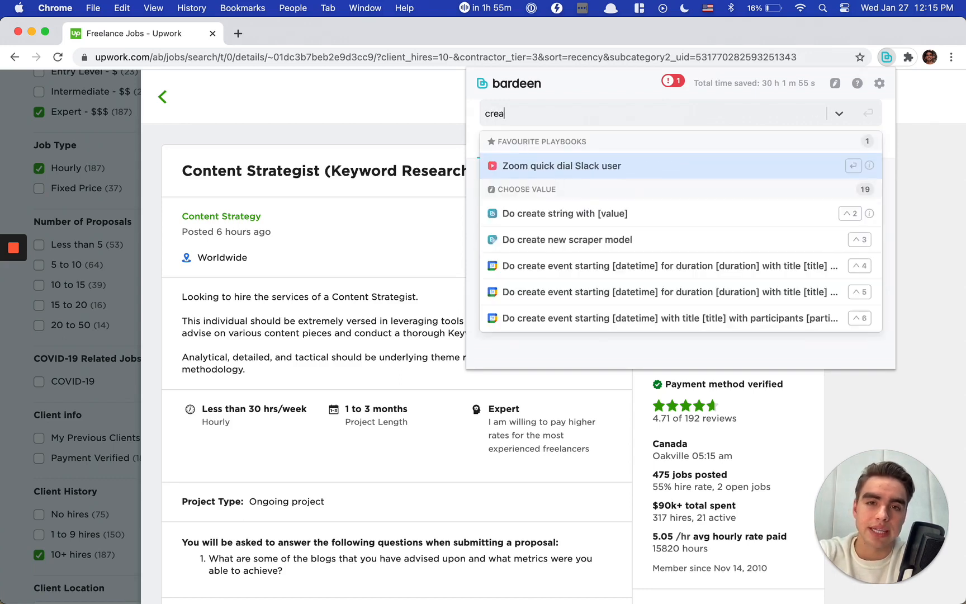
pyautogui.click(611, 240)
pyautogui.click(535, 168)
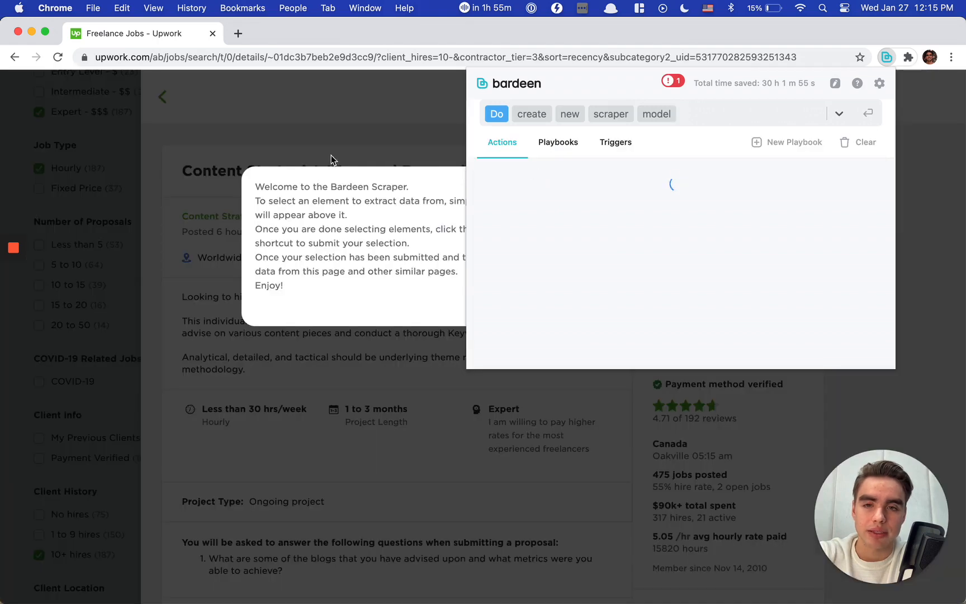
pyautogui.click(536, 365)
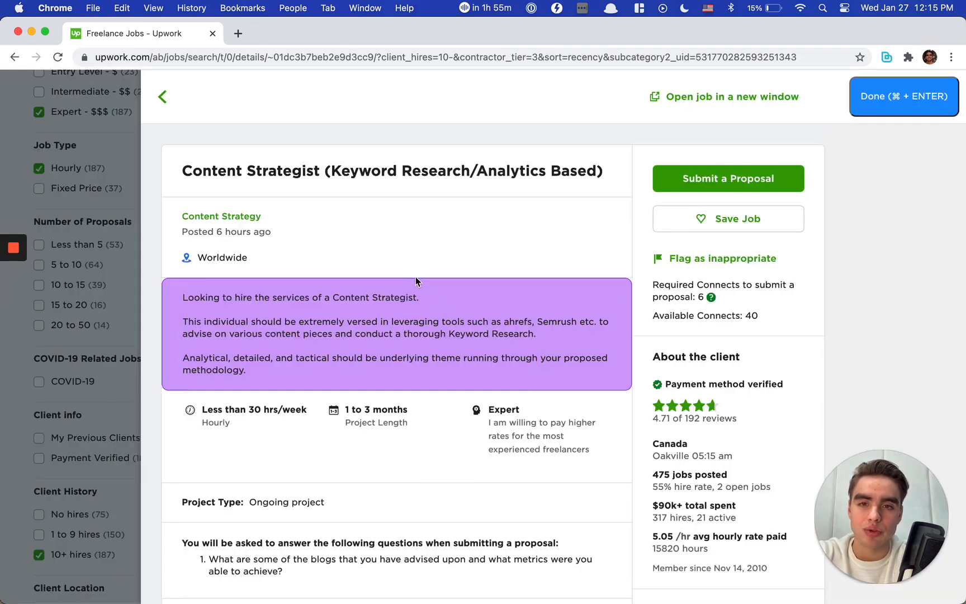
# Step: Add the job posting's heading to the scraper model as a field named Title
pyautogui.click(324, 172)
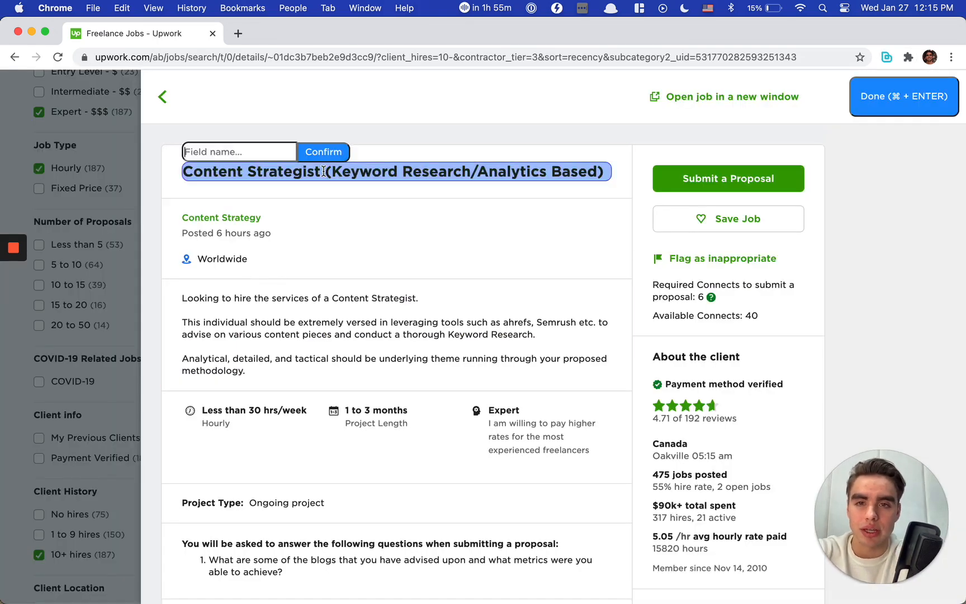
pyautogui.write('T')
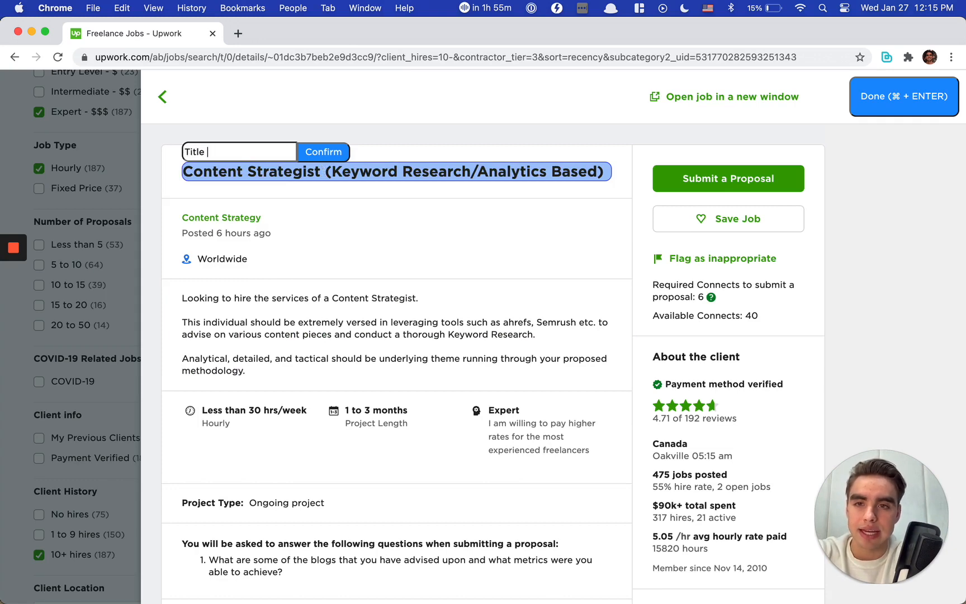
pyautogui.write('itle')
pyautogui.press('Return')
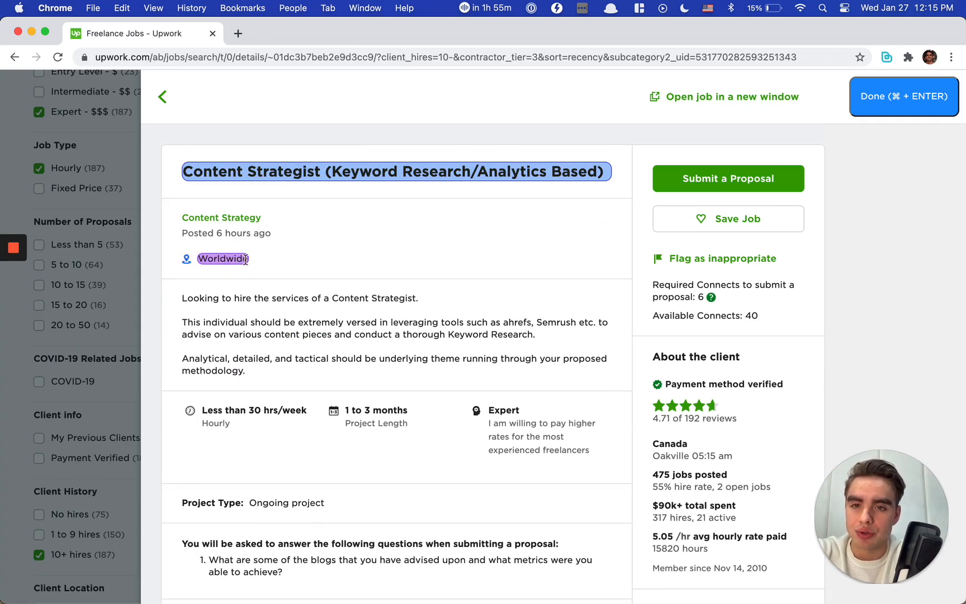
# Step: Add the client's country to the scraper model as a field named Client Location
pyautogui.scroll(-3, 245, 259)
pyautogui.click(671, 372)
pyautogui.write('Client L')
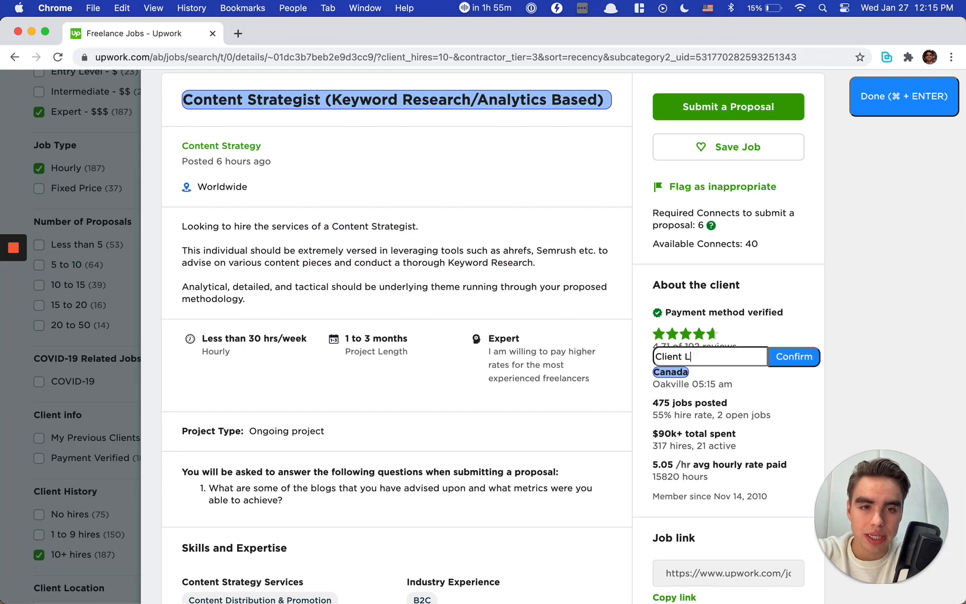
pyautogui.write('ocation')
pyautogui.press('Return')
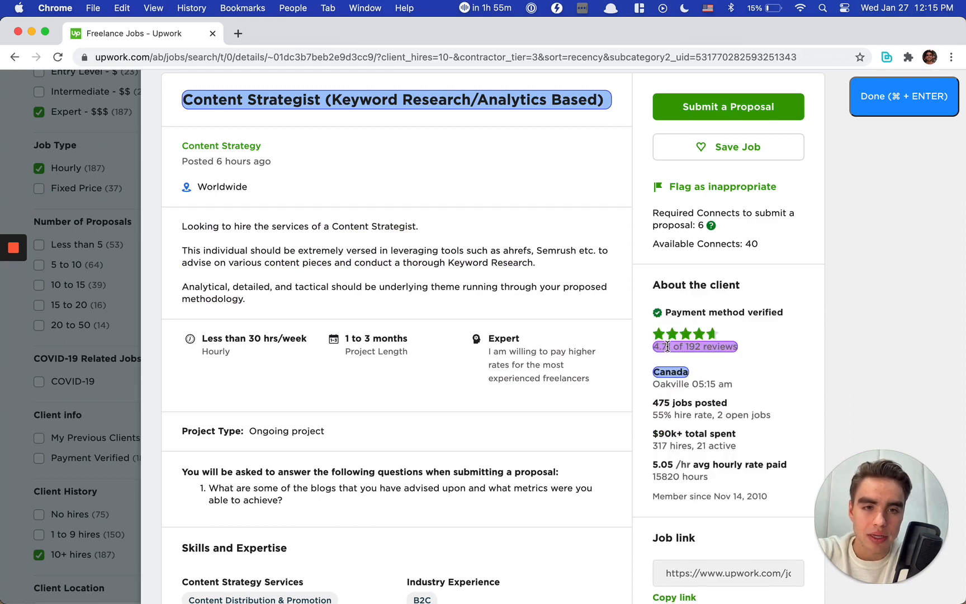
# Step: Add the client's review score to the scraper model as a field named Client Rating
pyautogui.click(663, 348)
pyautogui.write('C')
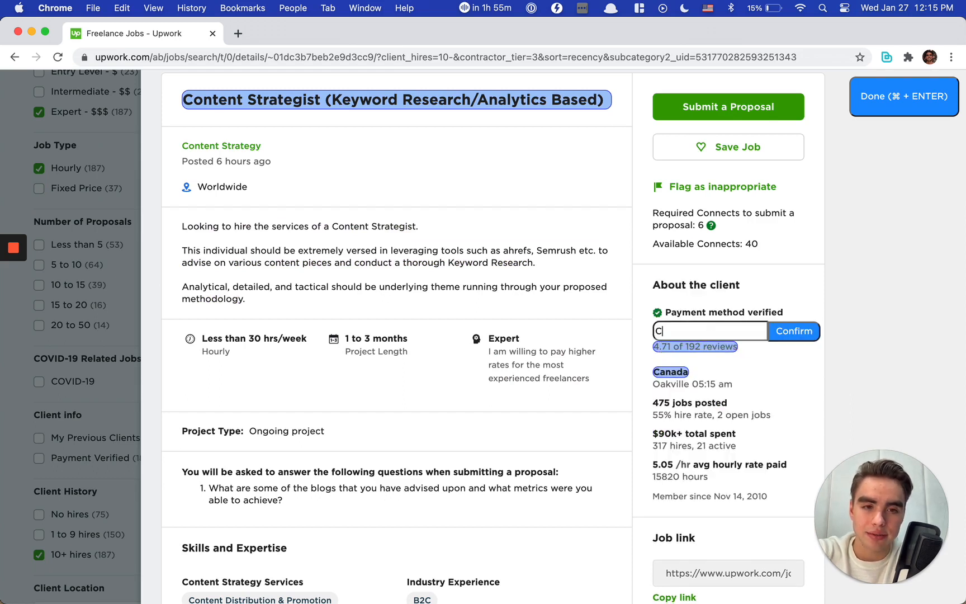
pyautogui.write('lient Rating')
pyautogui.press('Return')
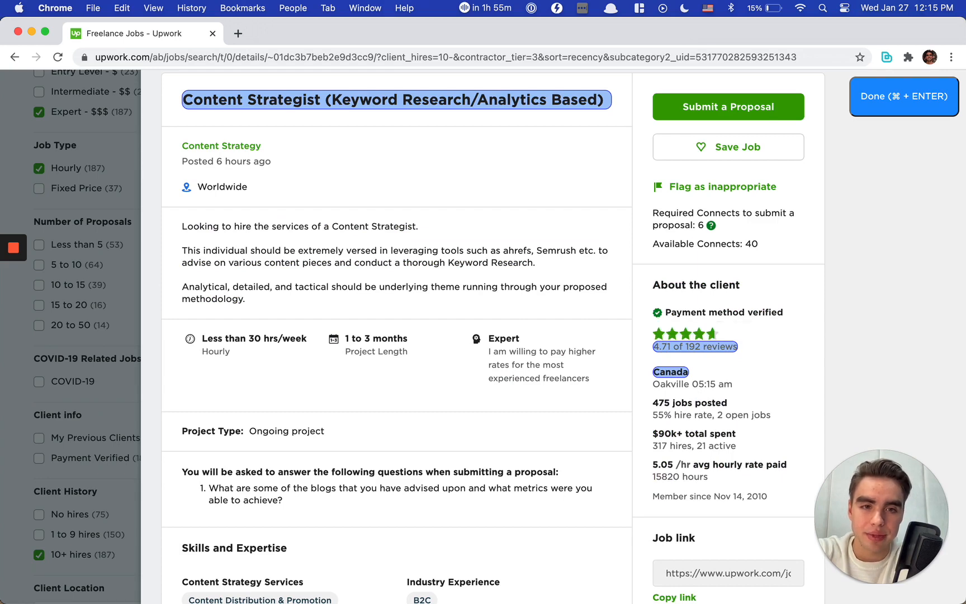
# Step: Add the client's total spent figure to the scraper model as a field named Total Amount Spent
pyautogui.scroll(-5, 453, 371)
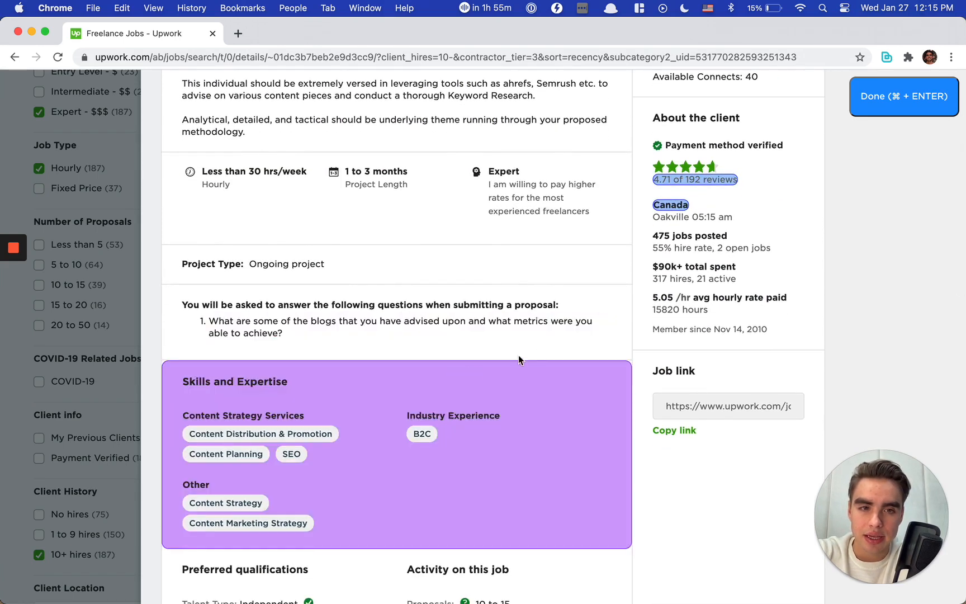
pyautogui.scroll(-1, 501, 415)
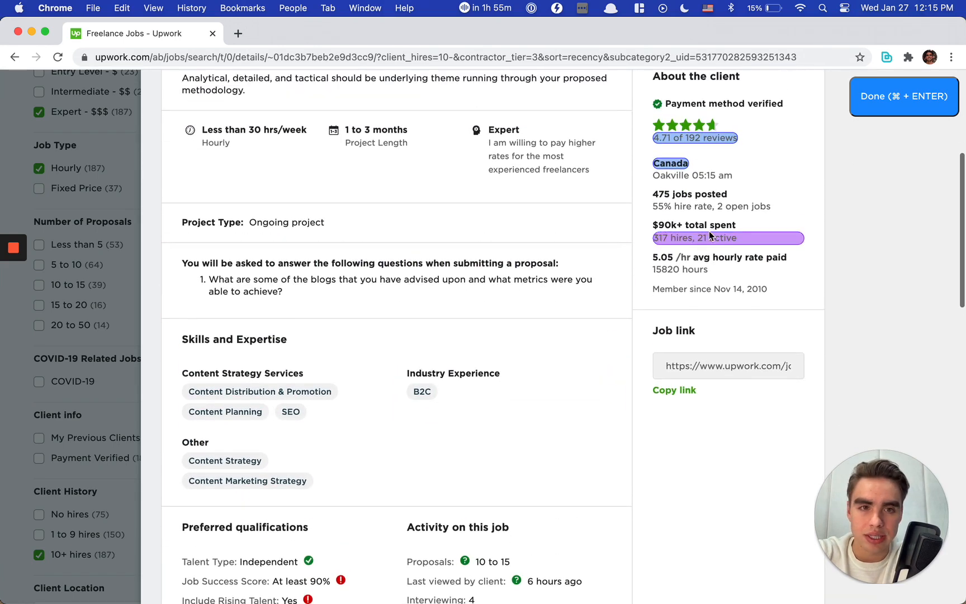
pyautogui.click(739, 227)
# Step: Add the job posting's body text to the scraper model as a field named Description
pyautogui.scroll(-3, 467, 332)
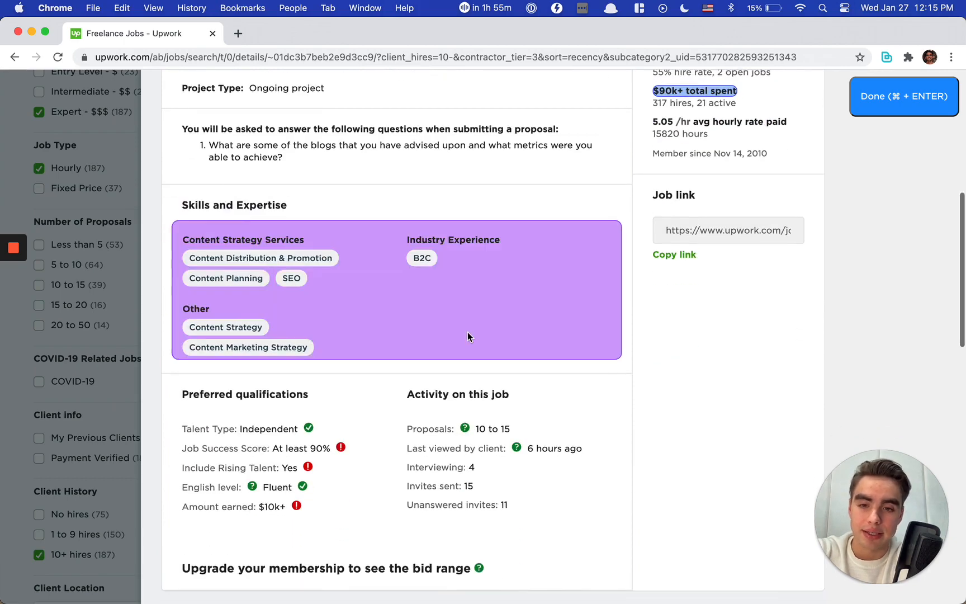
pyautogui.scroll(7, 468, 332)
pyautogui.click(472, 333)
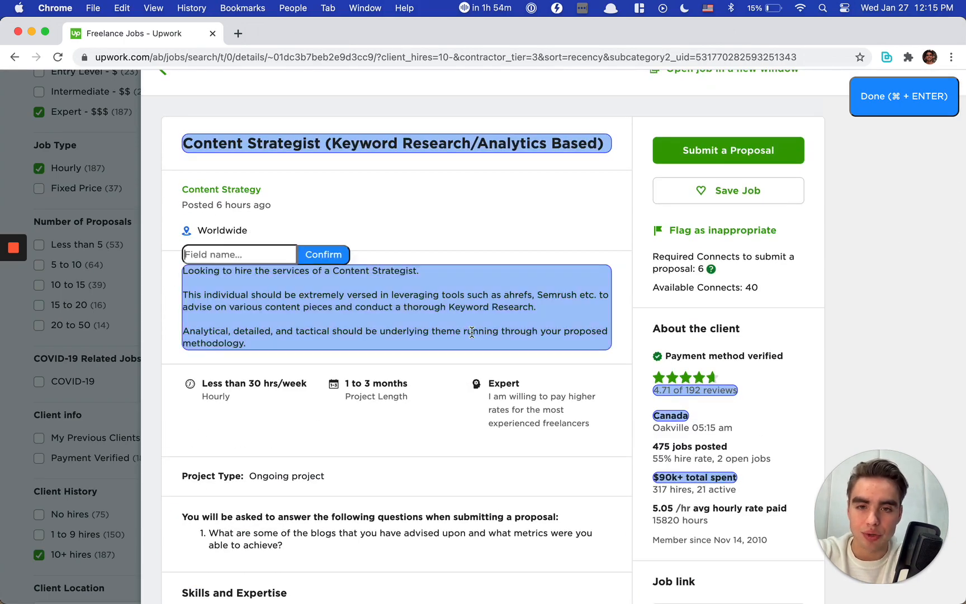
pyautogui.write('D')
pyautogui.press('BackSpace')
pyautogui.press('BackSpace')
pyautogui.press('BackSpace')
pyautogui.press('BackSpace')
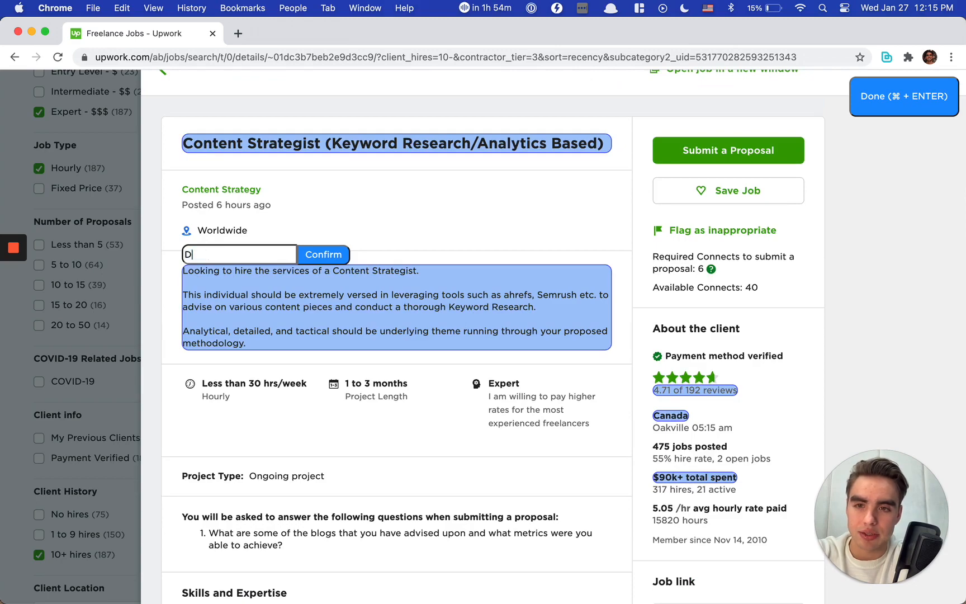
pyautogui.press('Return')
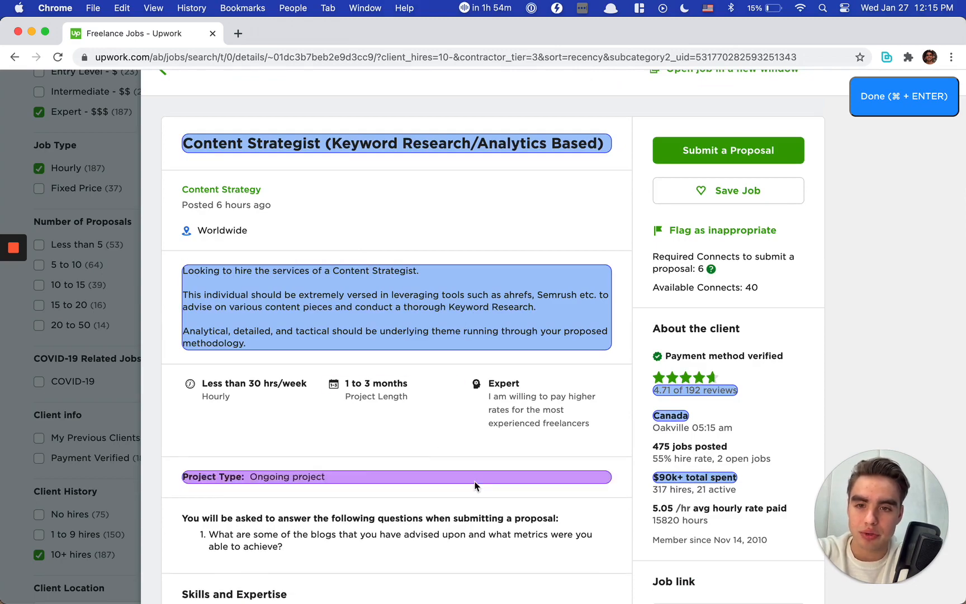
# Step: Check the rest of the job posting for further fields and finish the scraper model
pyautogui.scroll(-14, 476, 484)
pyautogui.scroll(5, 474, 482)
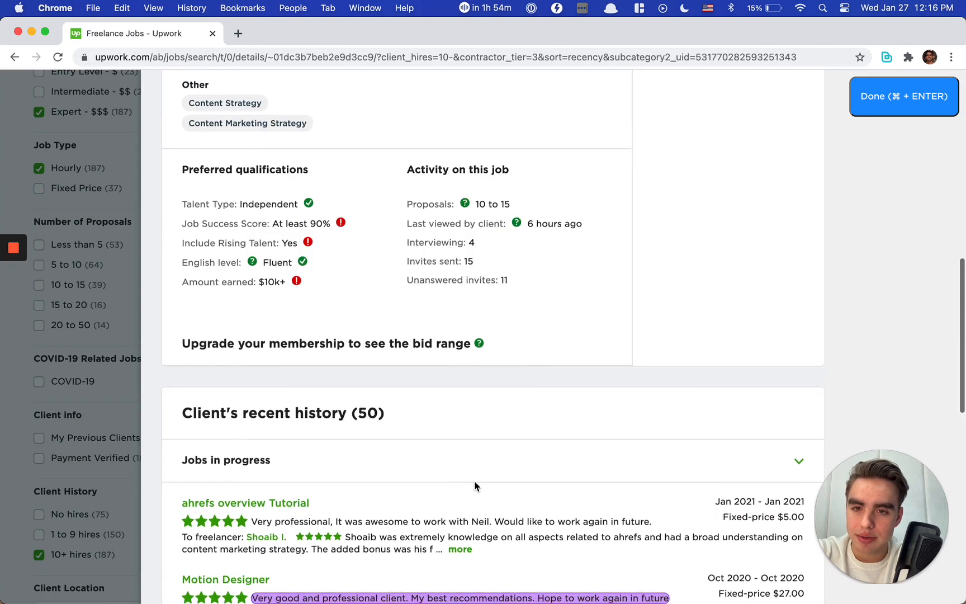
pyautogui.scroll(6, 474, 486)
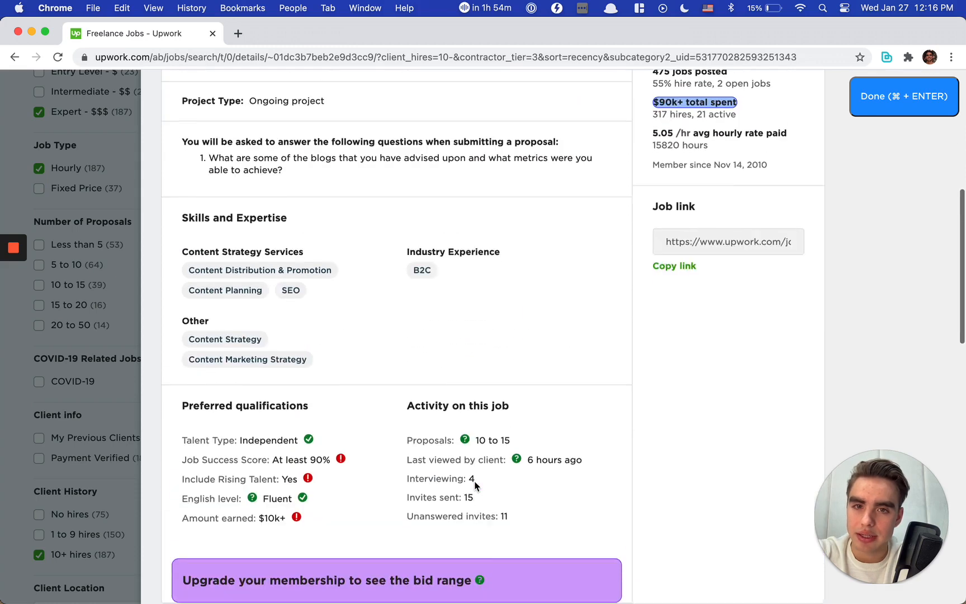
pyautogui.scroll(5, 474, 486)
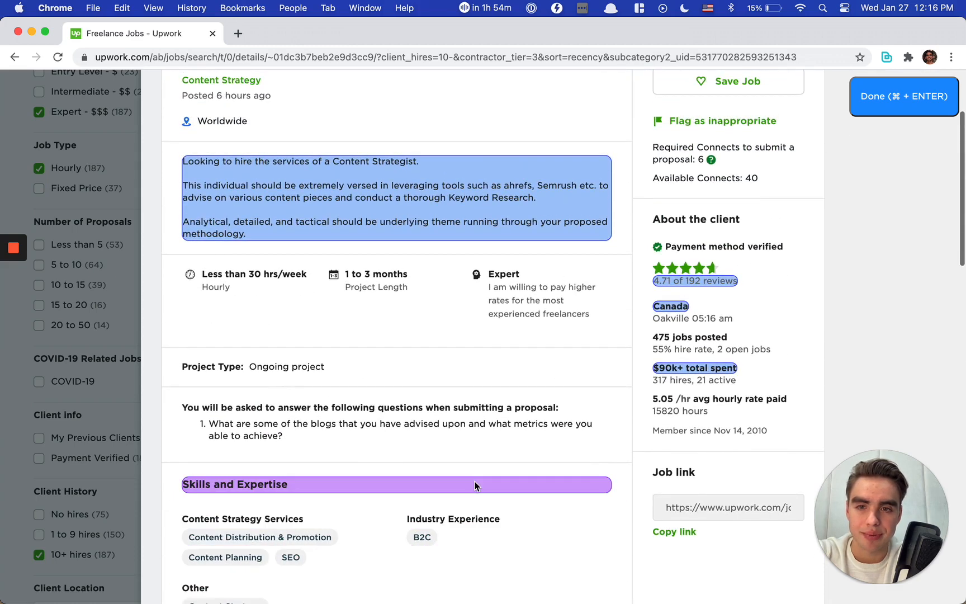
pyautogui.scroll(2, 474, 484)
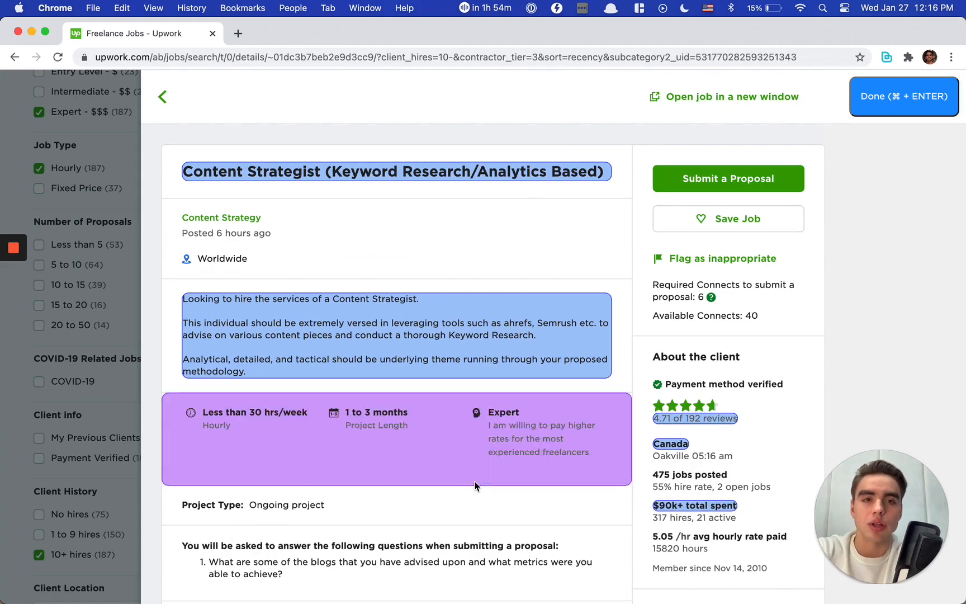
pyautogui.scroll(-6, 474, 485)
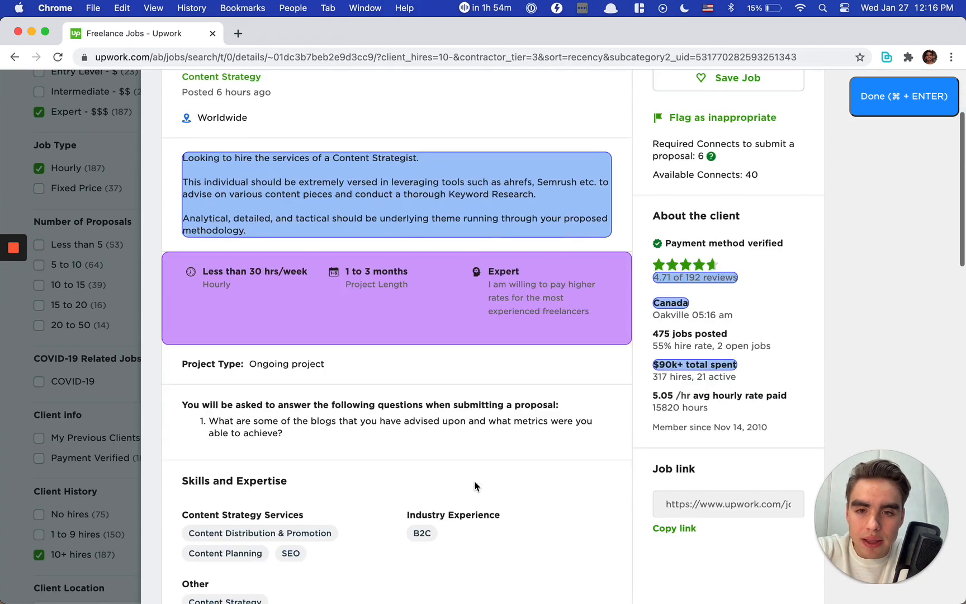
pyautogui.scroll(6, 474, 485)
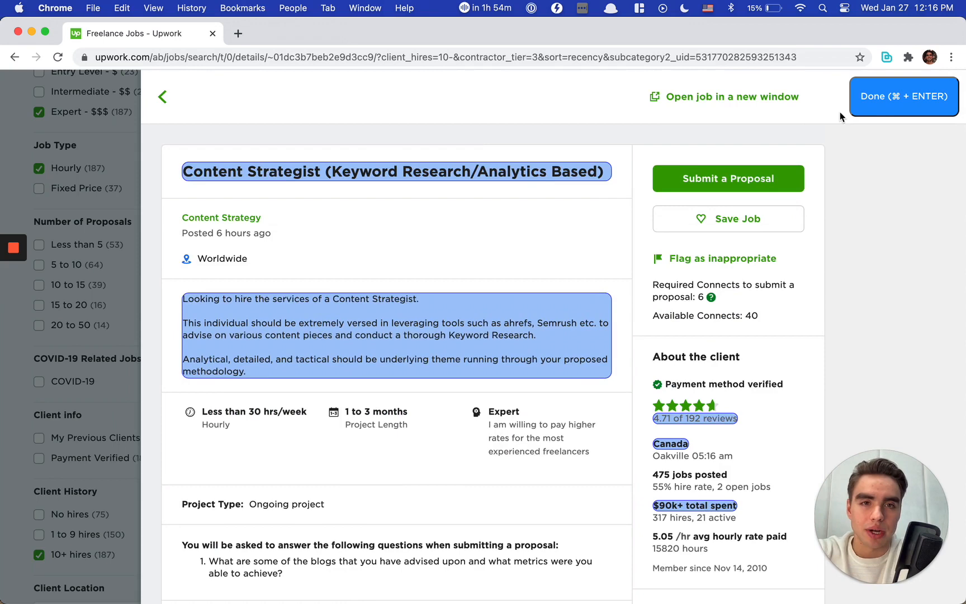
pyautogui.click(883, 98)
# Step: Run Bardeen's "Get data using scraper" command with the last model and review the extracted record
pyautogui.write('get ')
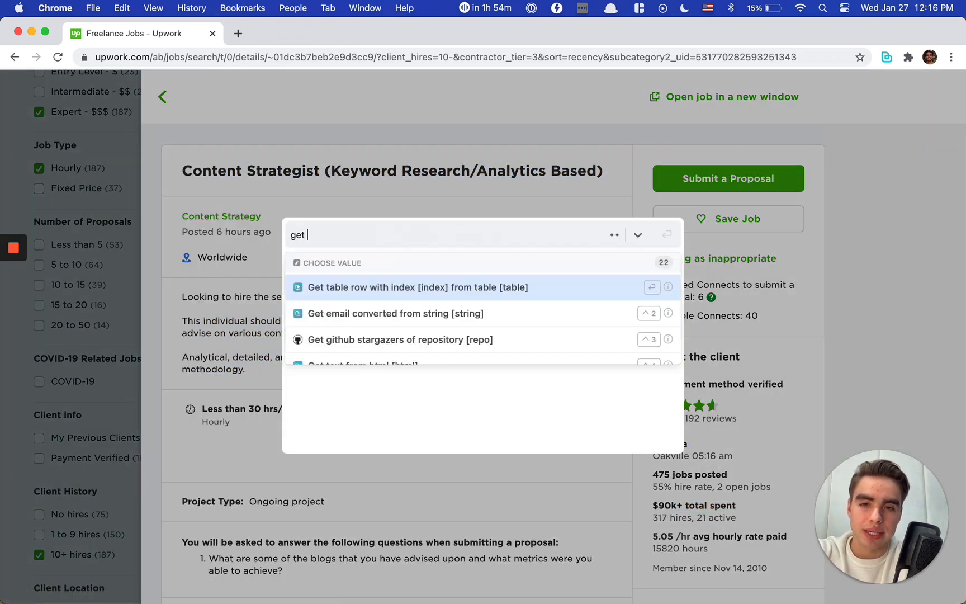
pyautogui.write('scp')
pyautogui.press('BackSpace')
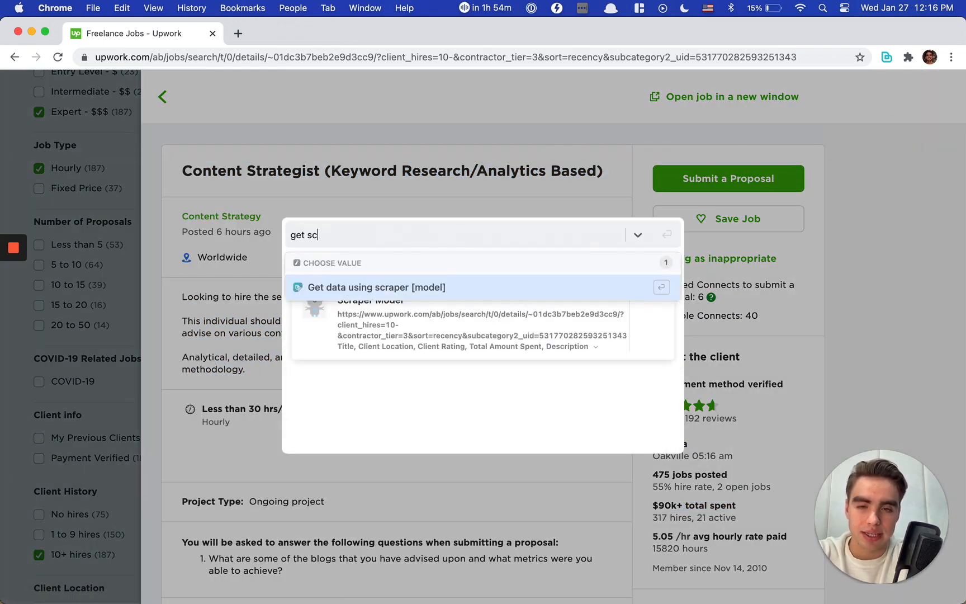
pyautogui.press('Return')
pyautogui.press('Return')
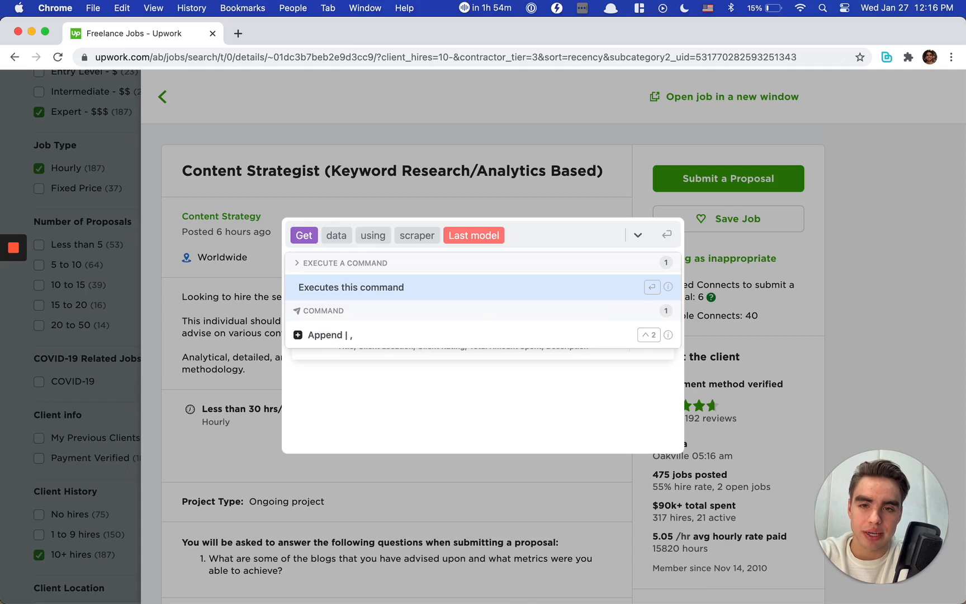
pyautogui.click(453, 287)
pyautogui.scroll(-2, 492, 335)
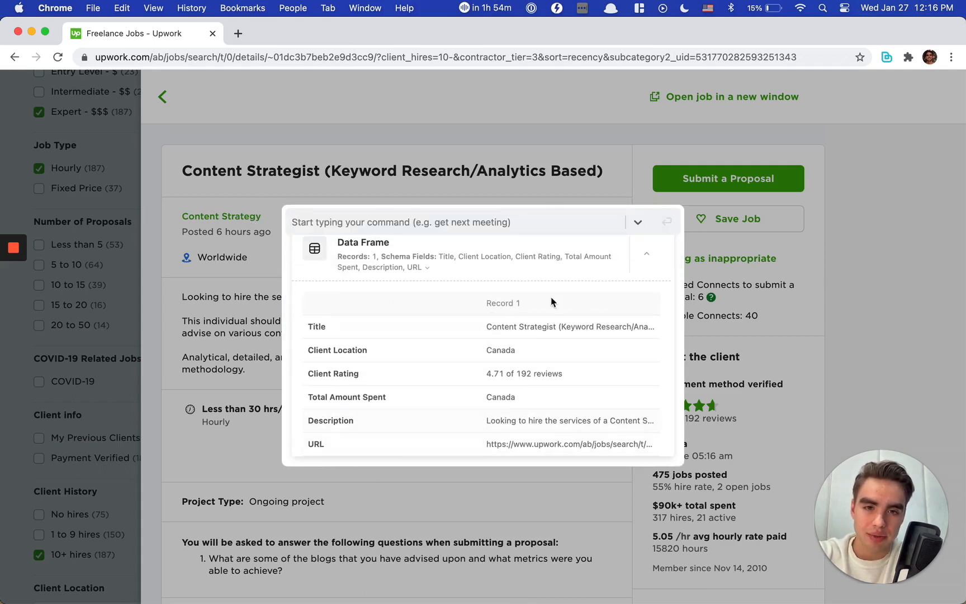
pyautogui.scroll(2, 545, 368)
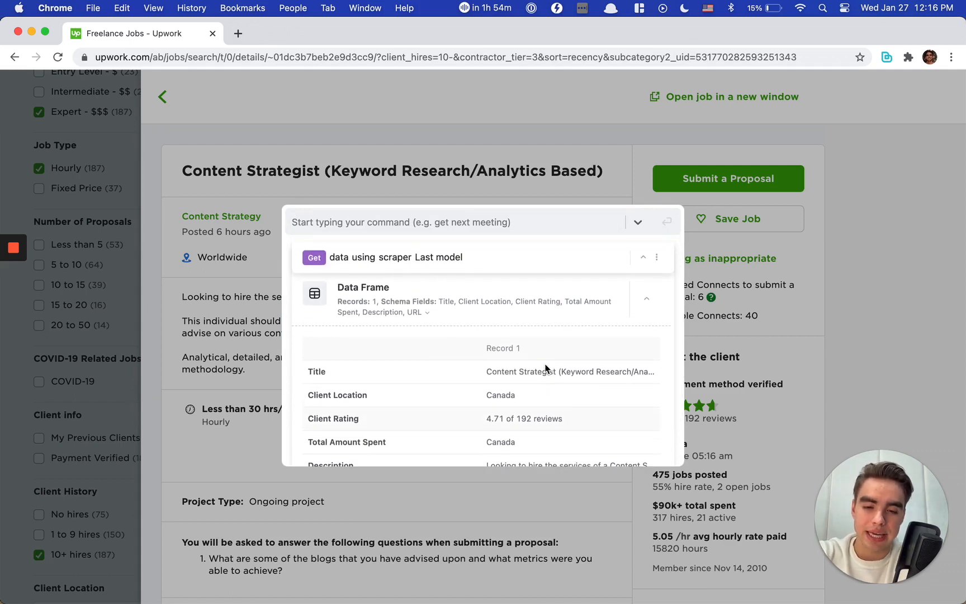
# Step: Create a Google Sheet named Upwork Deals with a Bardeen command and open it
pyautogui.write('screaet')
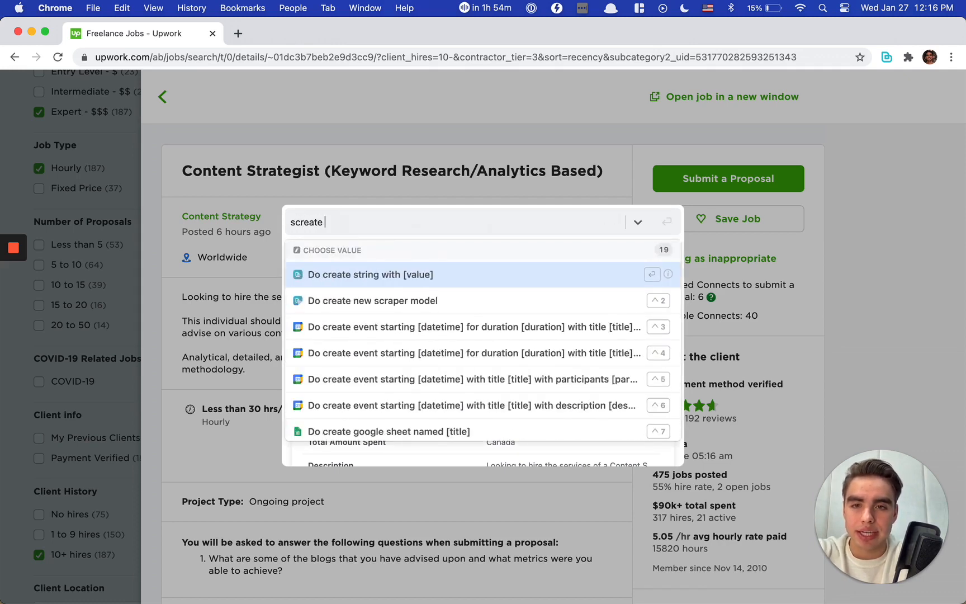
pyautogui.write(' shee')
pyautogui.press('Return')
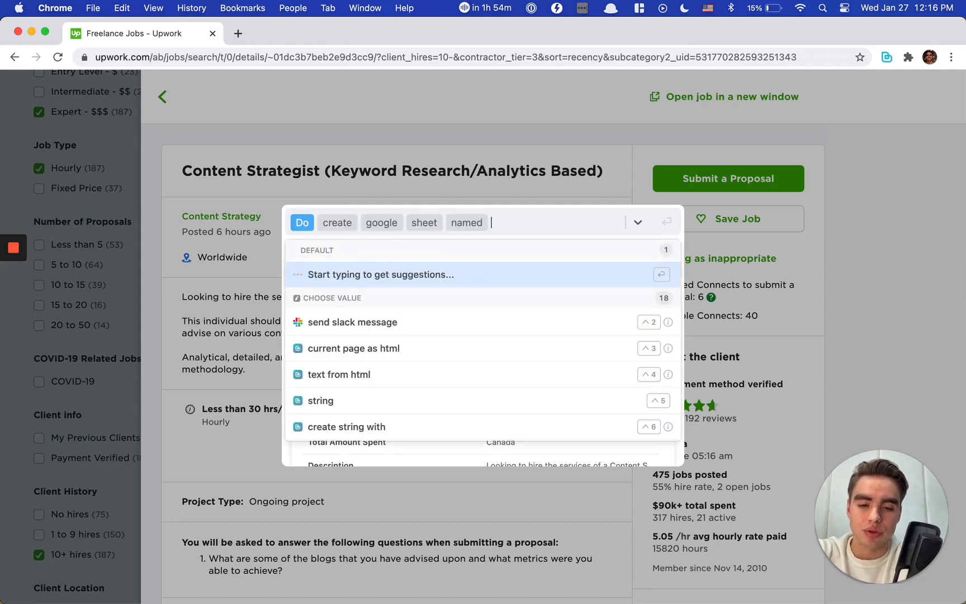
pyautogui.write('Upwork Deals')
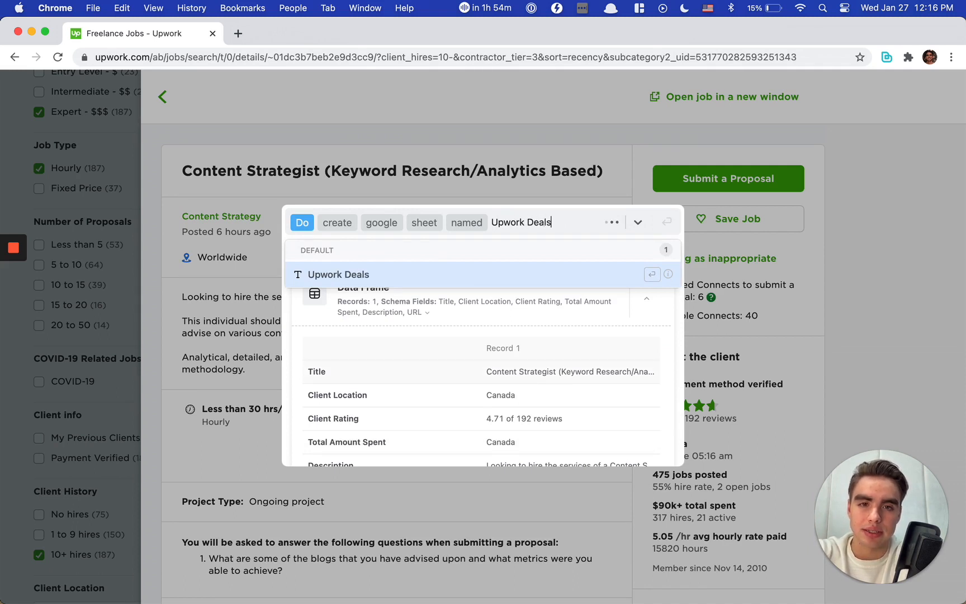
pyautogui.press('Return')
pyautogui.press('Return')
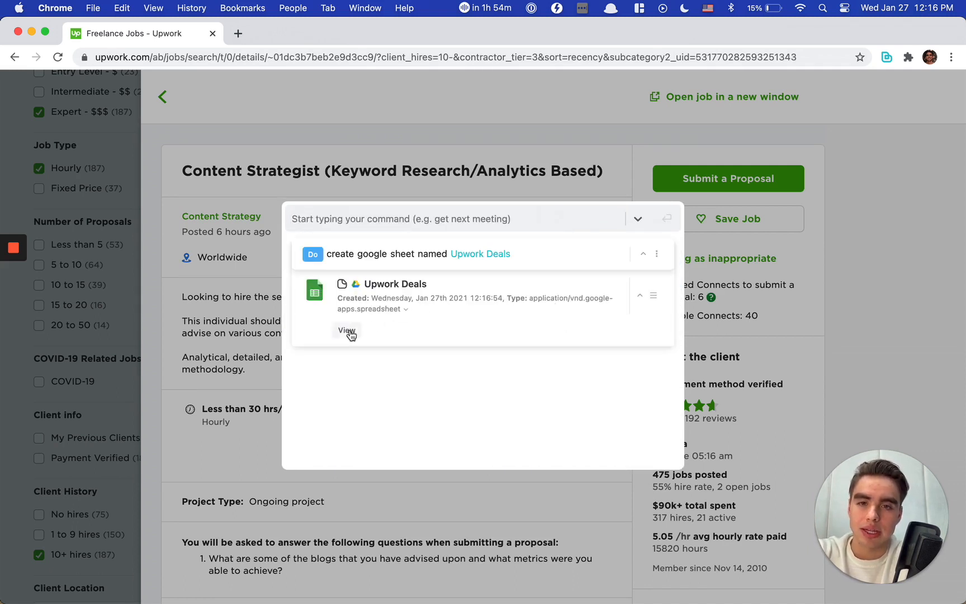
pyautogui.click(347, 330)
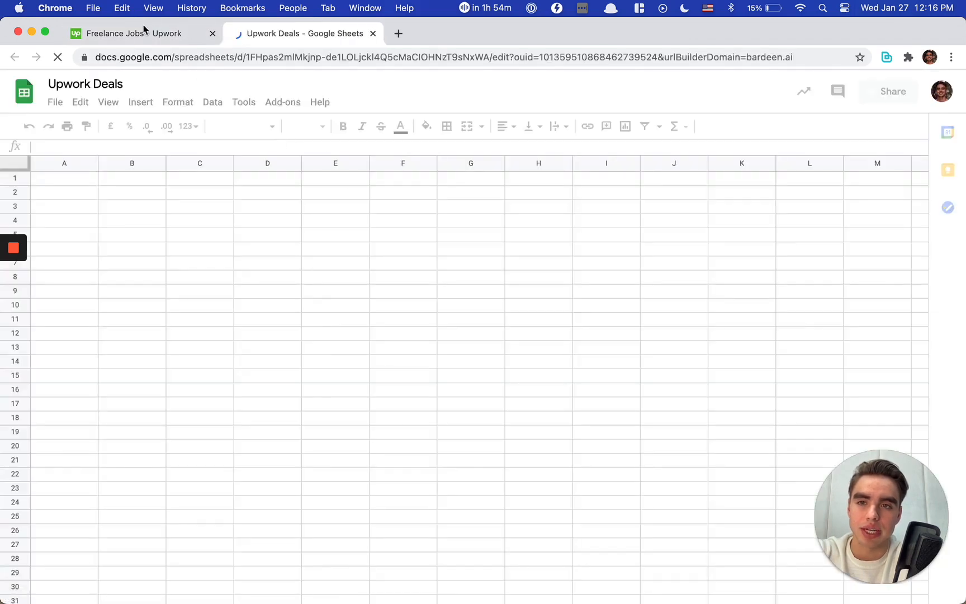
# Step: Return to the Upwork job page and compose a Bardeen "Do append rows from table" command
pyautogui.click(142, 32)
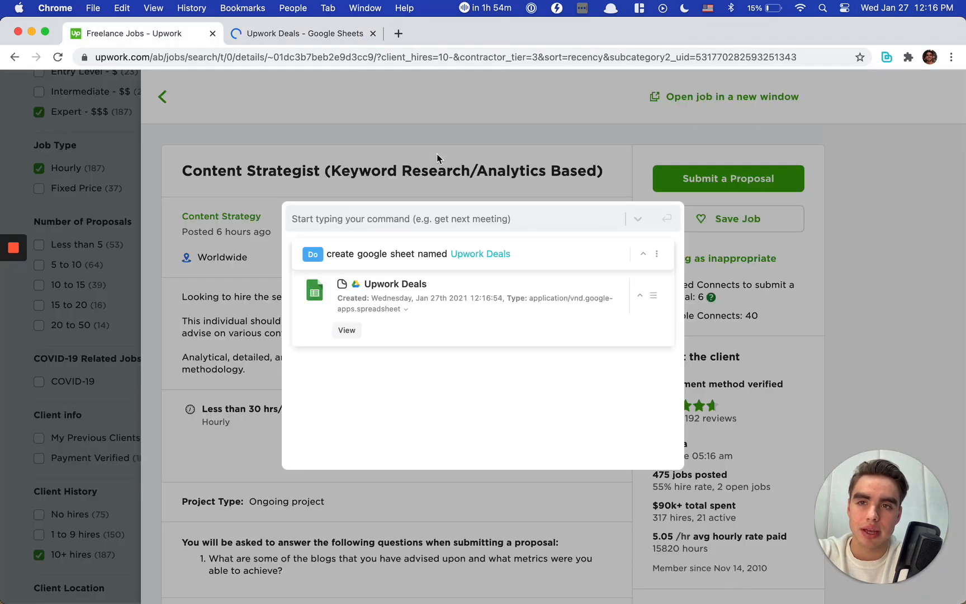
pyautogui.click(540, 222)
pyautogui.write('do')
pyautogui.press('Return')
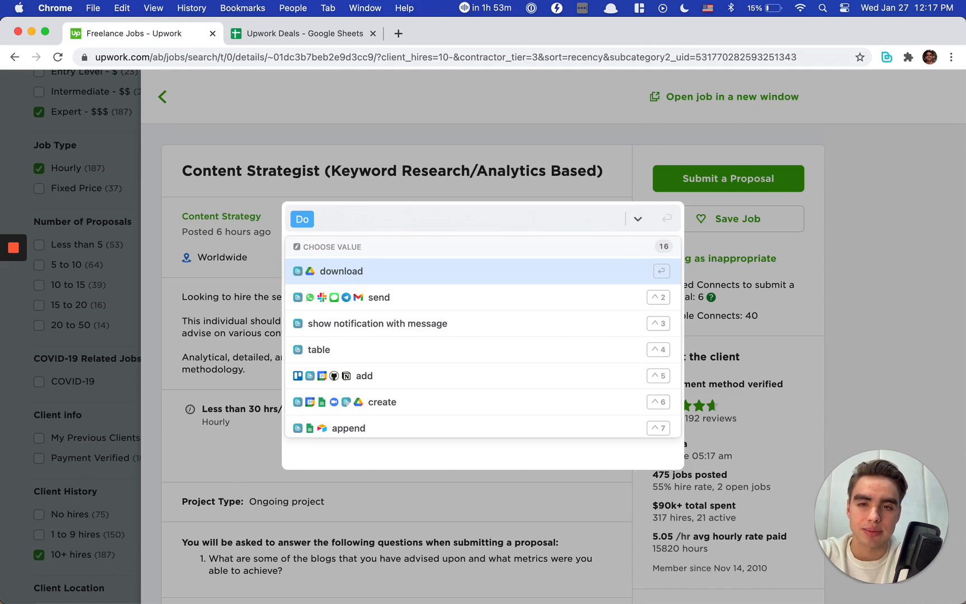
pyautogui.press('Down')
pyautogui.press('Down')
pyautogui.press('Up')
pyautogui.press('Up')
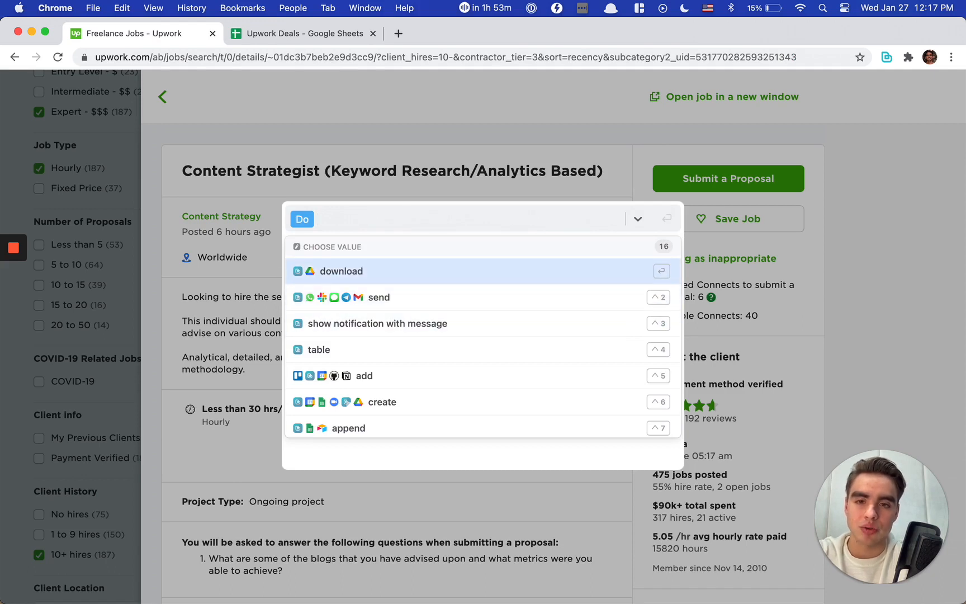
pyautogui.write('app')
pyautogui.press('Return')
pyautogui.press('Down')
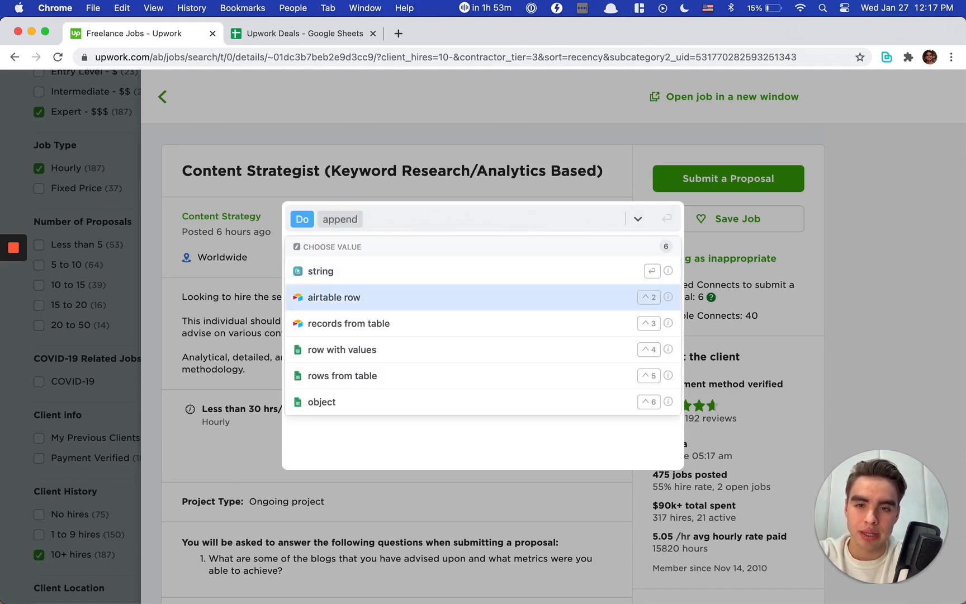
pyautogui.press('Down')
pyautogui.press('Down')
pyautogui.press('Down')
pyautogui.press('Return')
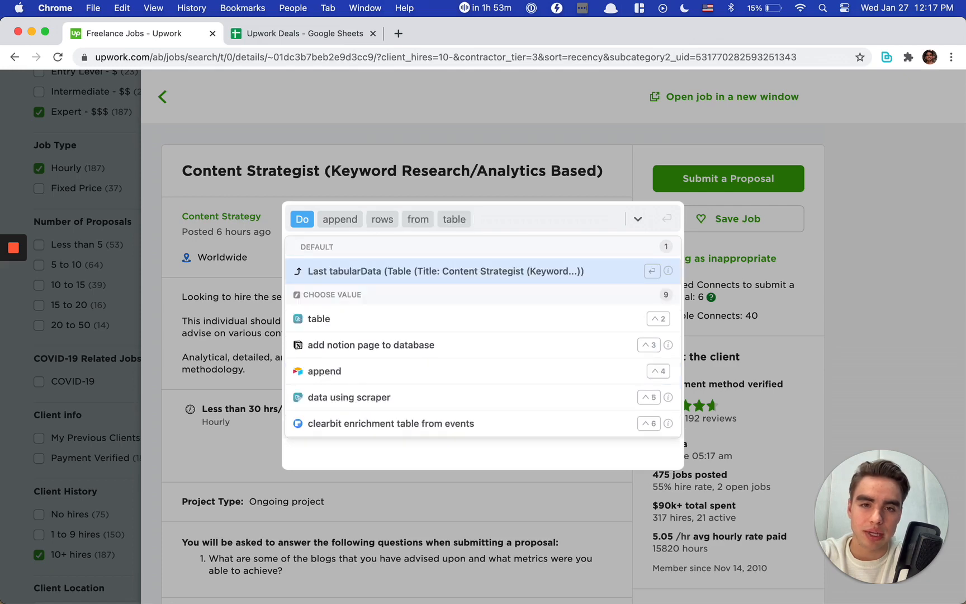
# Step: Use Last tabularData as the source and Last sheet (Upwork Deals) as the destination, and execute the append command
pyautogui.press('Return')
pyautogui.press('Return')
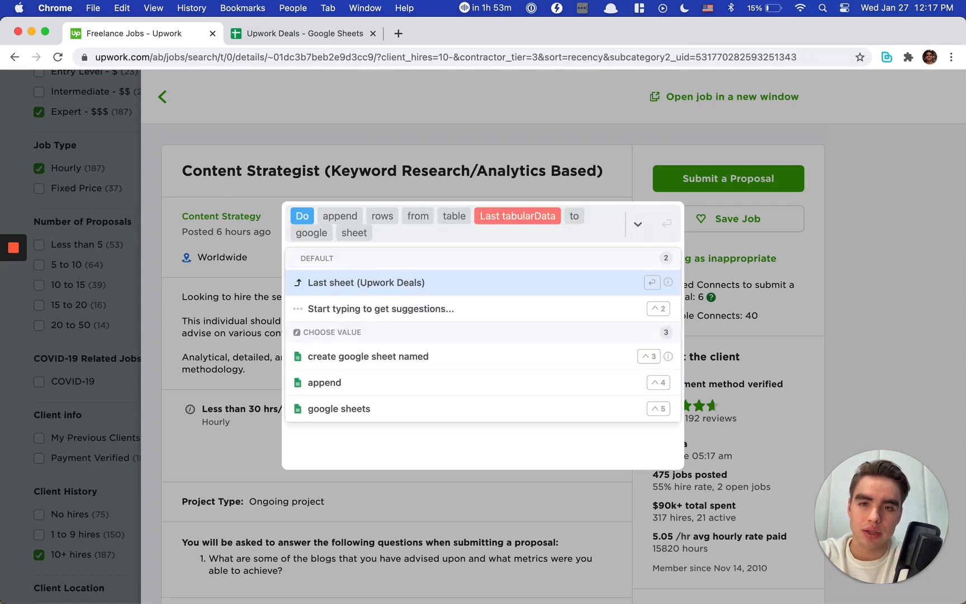
pyautogui.press('Return')
pyautogui.press('Return')
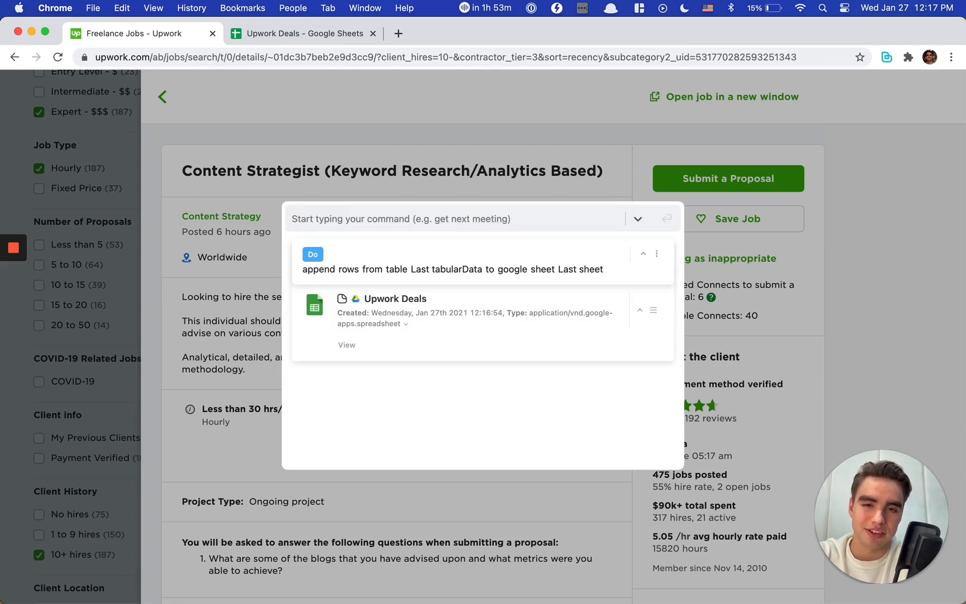
# Step: Switch to the Upwork Deals spreadsheet, check the URL entry, and make the header row bold
pyautogui.hotkey('ctrl', 'Tab')
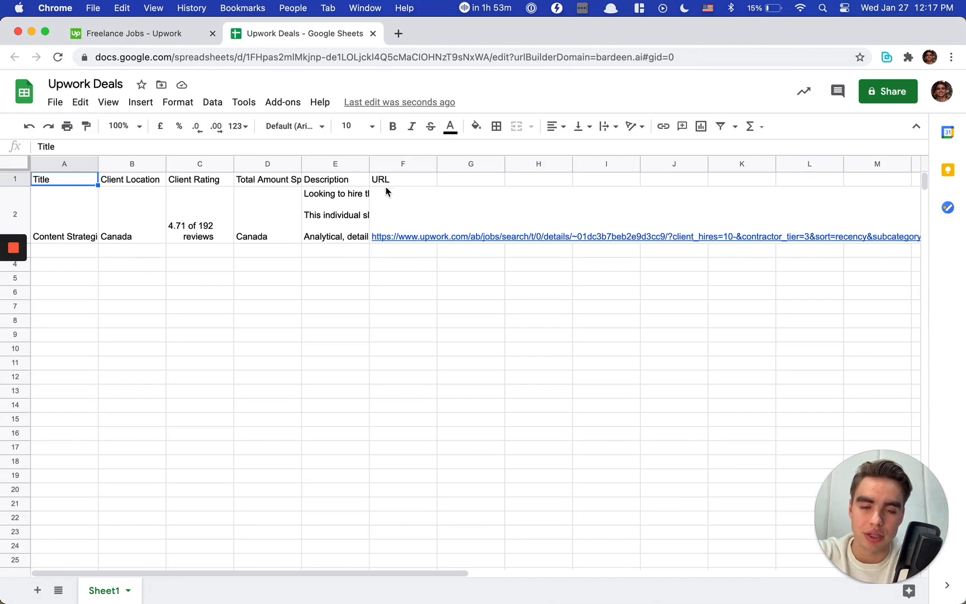
pyautogui.click(395, 204)
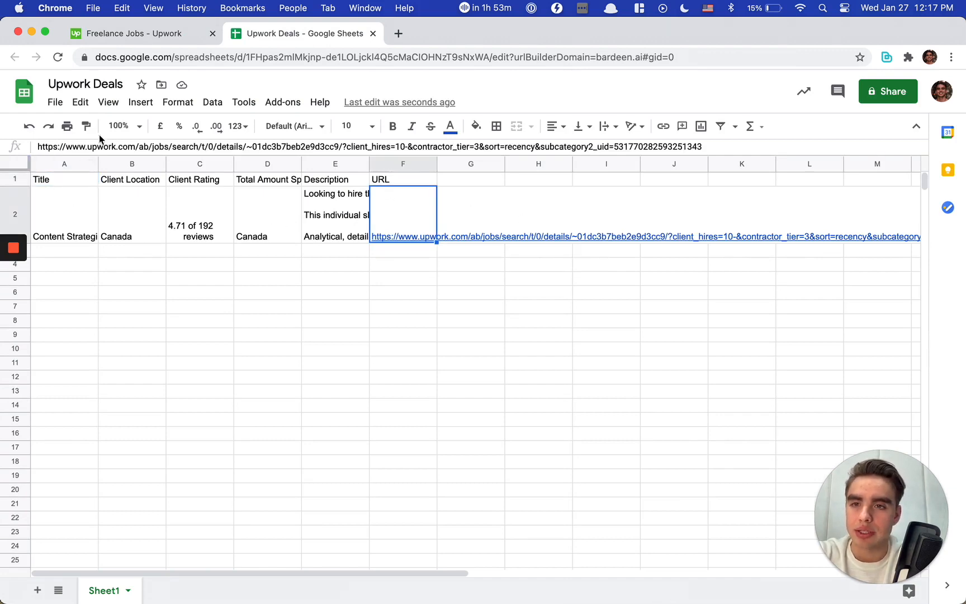
pyautogui.click(15, 179)
pyautogui.press('super+b')
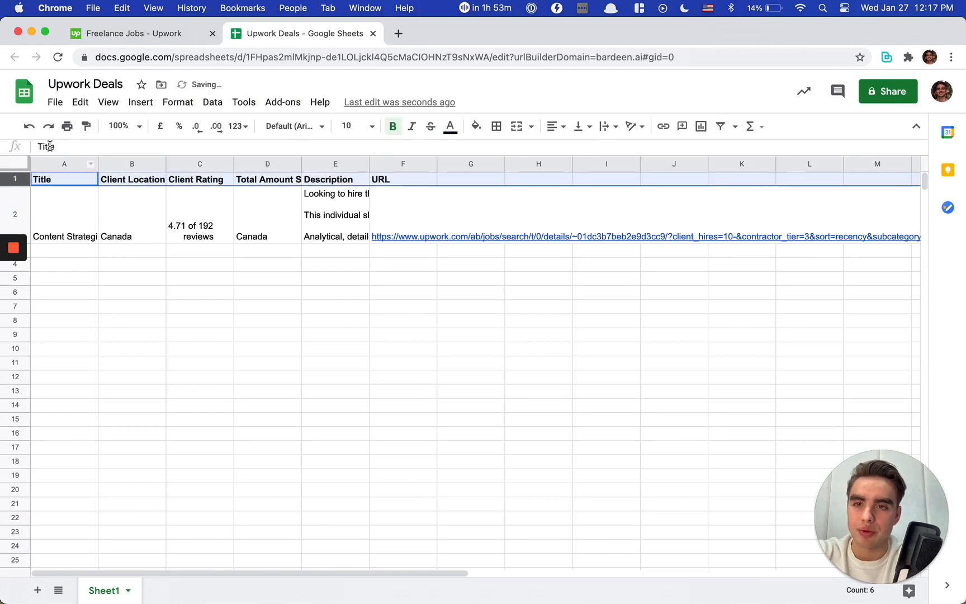
# Step: Freeze the header row of the sheet and widen the Description column to about twice its width
pyautogui.click(108, 102)
pyautogui.moveTo(133, 130)
pyautogui.click(302, 150)
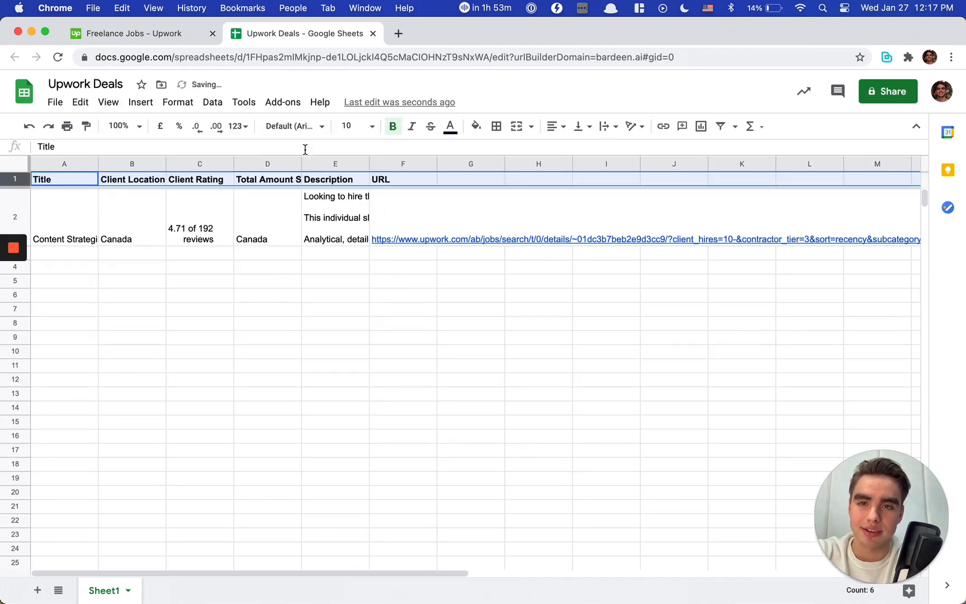
pyautogui.click(400, 295)
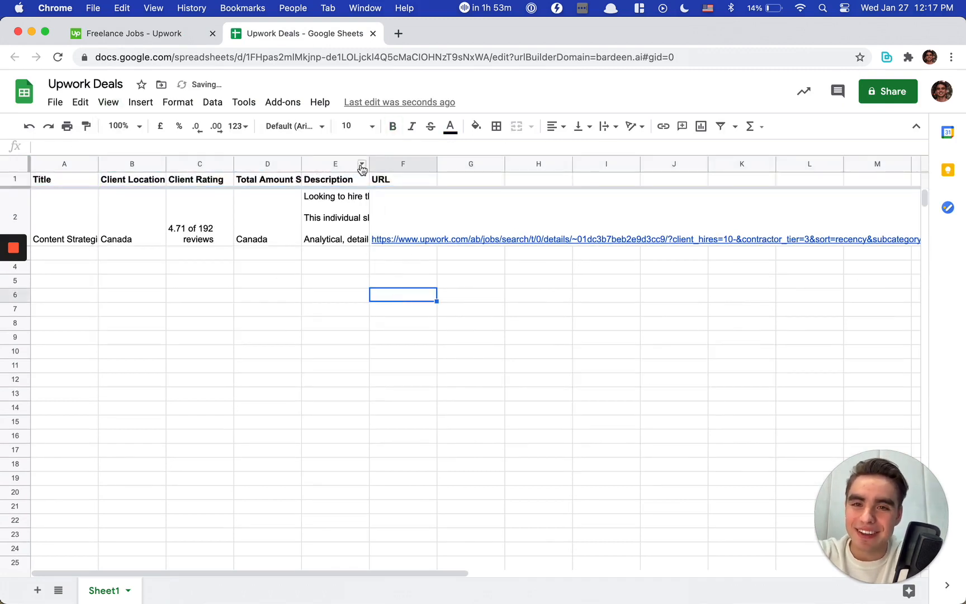
pyautogui.moveTo(369, 164); pyautogui.dragTo(434, 165)
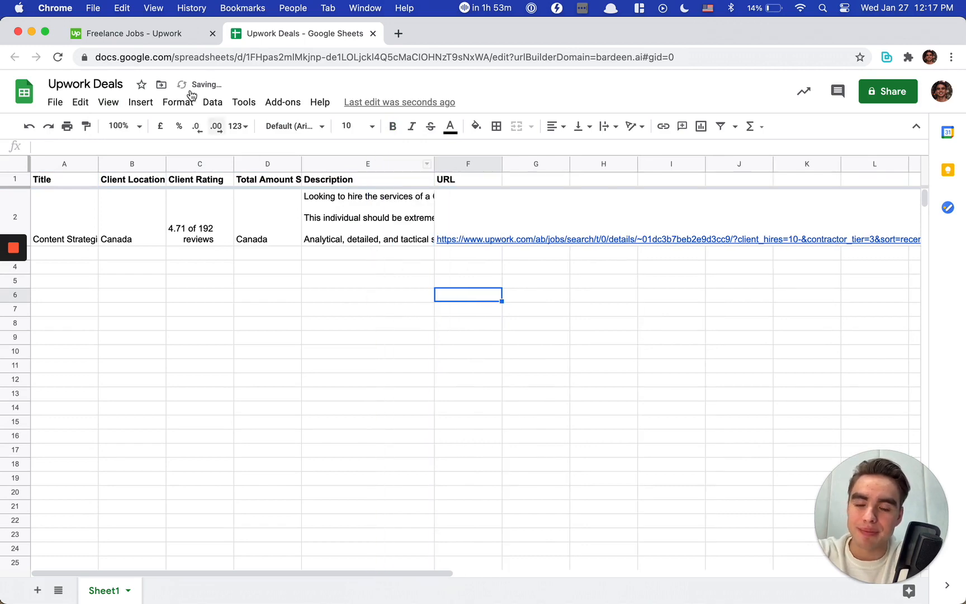
# Step: Switch back to the Upwork job page, dismiss the command overlay and open the Bardeen extension's action history
pyautogui.click(143, 35)
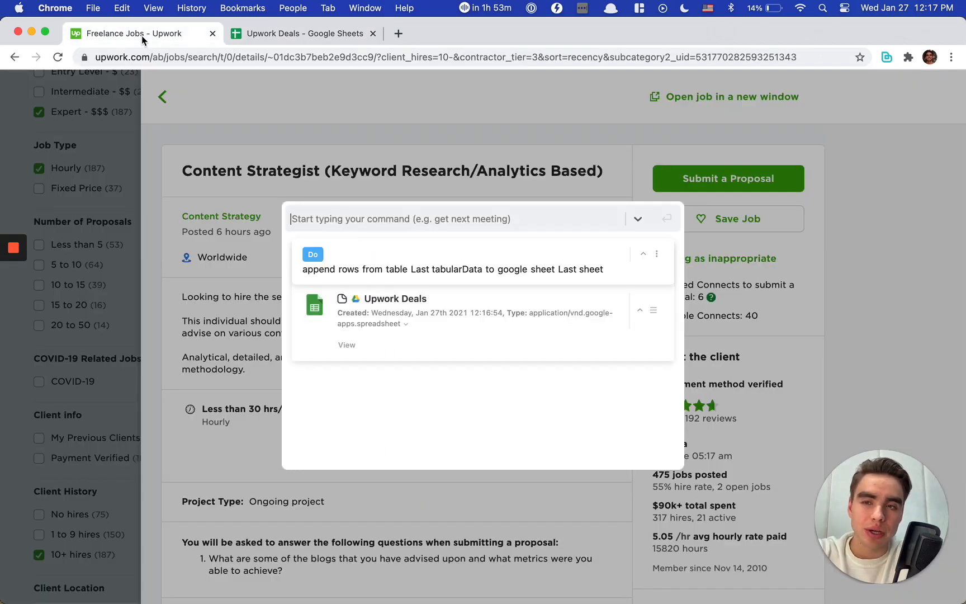
pyautogui.click(331, 133)
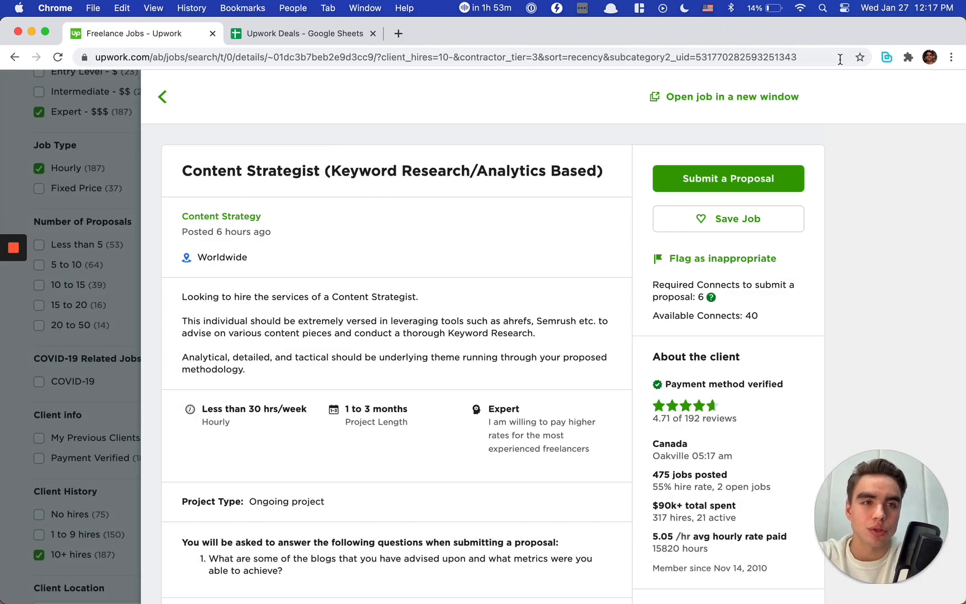
pyautogui.click(885, 57)
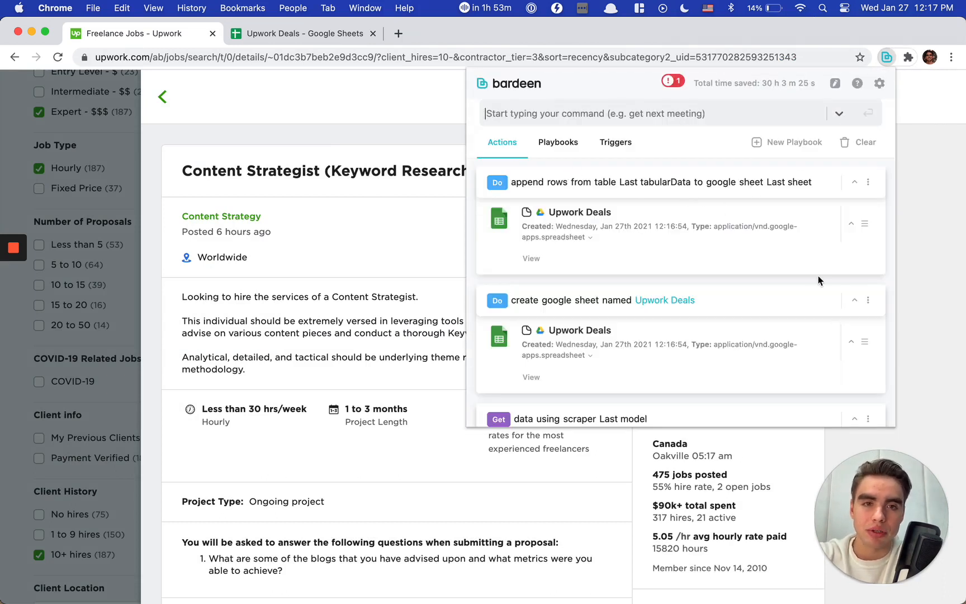
# Step: View the saved playbooks in Bardeen, skip the introduction and return to the list of recent actions
pyautogui.click(566, 145)
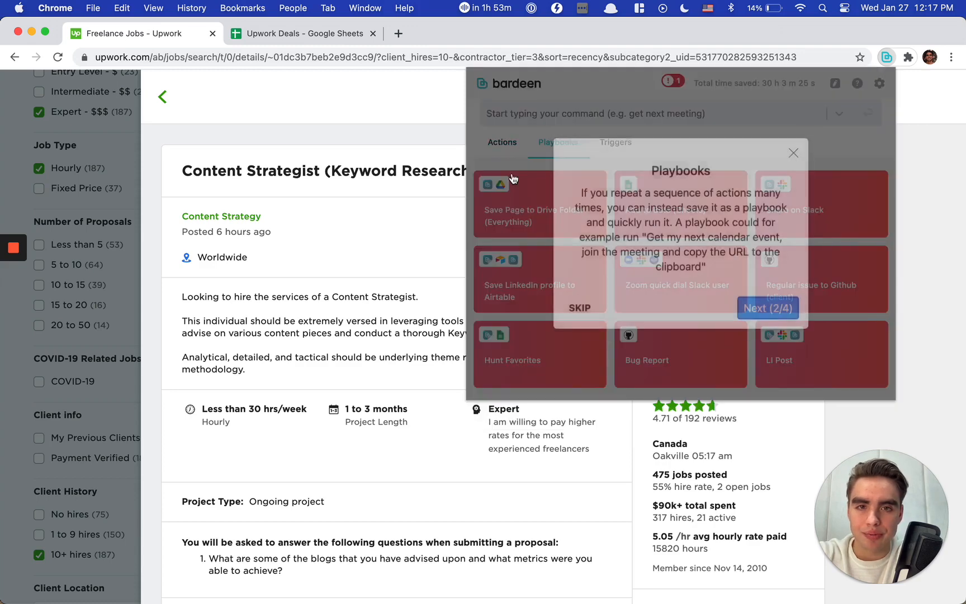
pyautogui.click(580, 308)
pyautogui.click(502, 142)
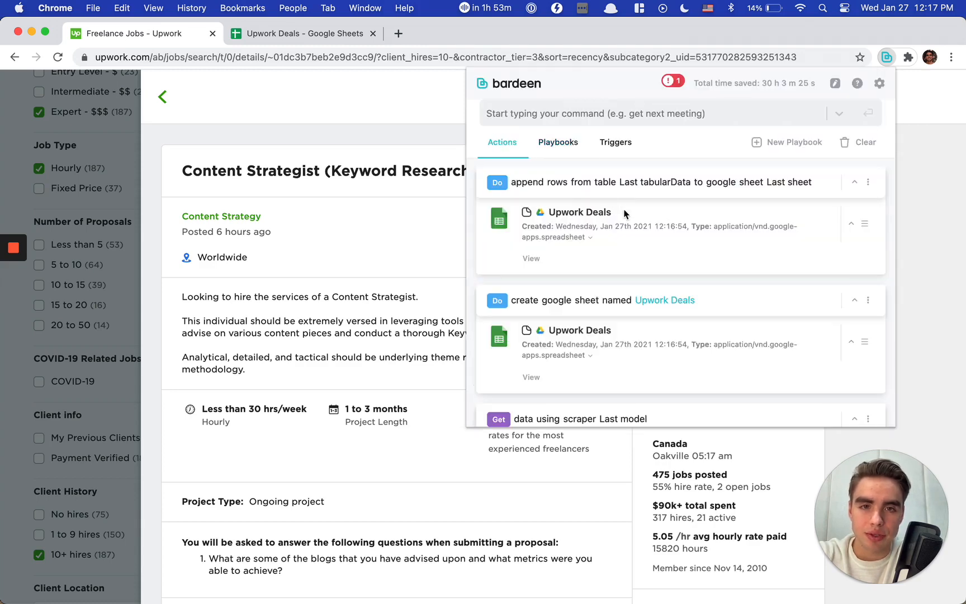
# Step: Start a new playbook from the recent actions and name it Upwork Deals (Hourly)
pyautogui.click(772, 142)
pyautogui.click(564, 126)
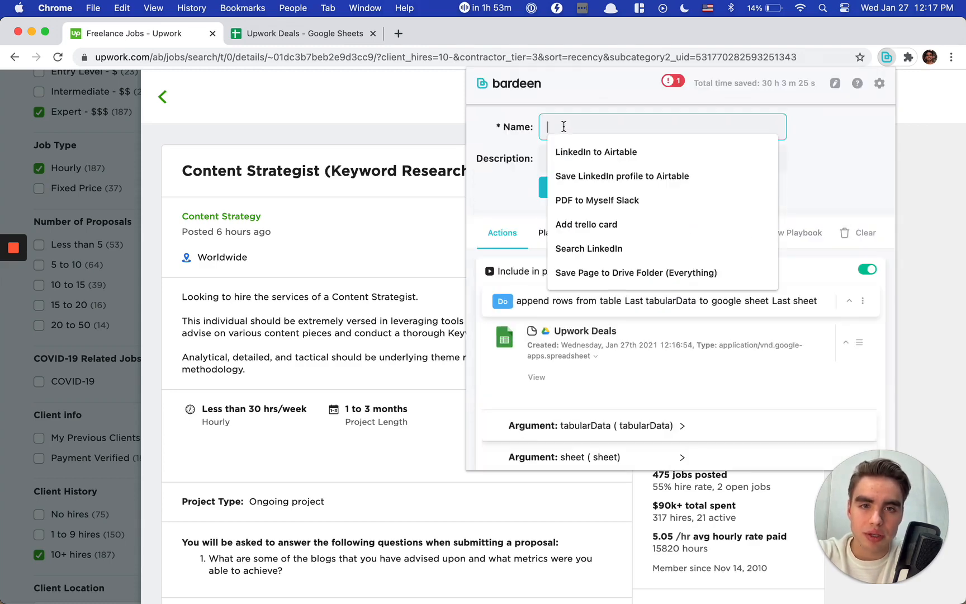
pyautogui.write('Upwork')
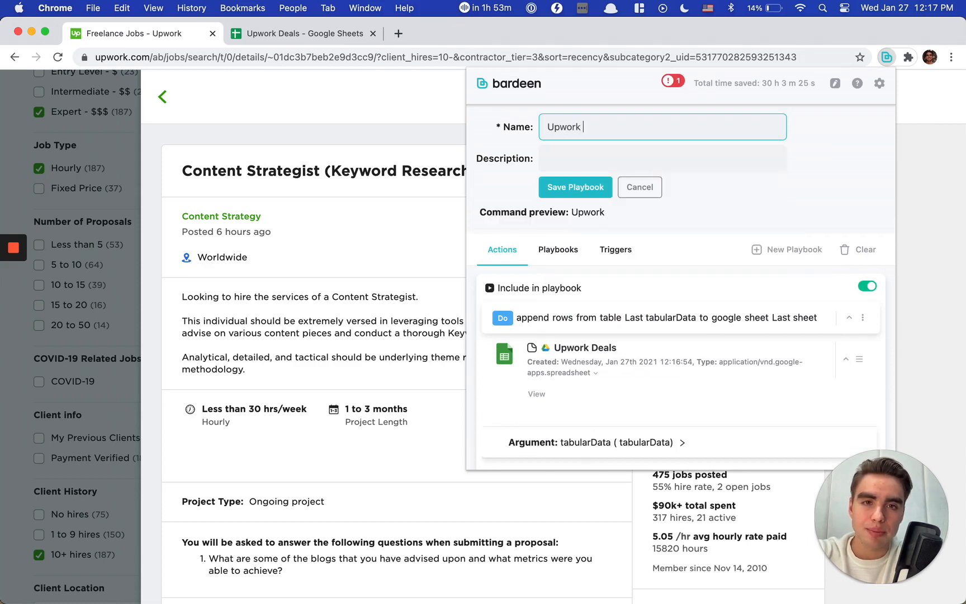
pyautogui.write(' Deals (Hourly')
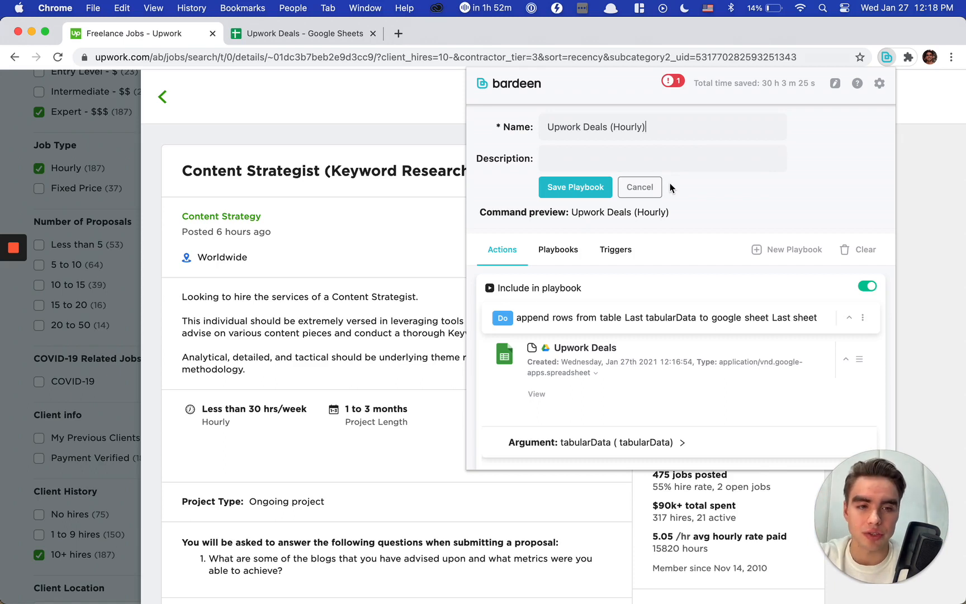
# Step: Exclude the "create new scraper model" action from the playbook
pyautogui.scroll(-1, 791, 330)
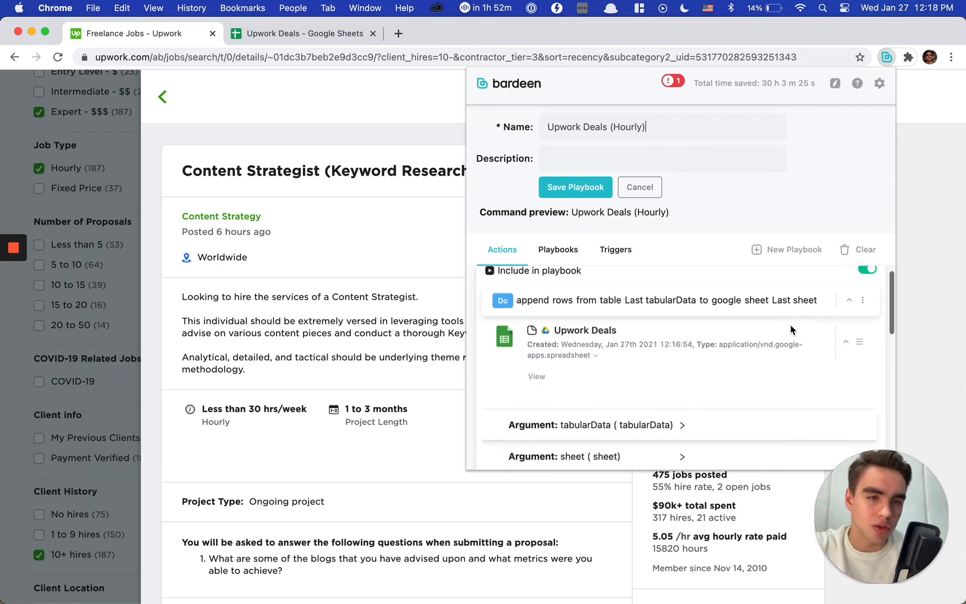
pyautogui.scroll(-10, 791, 326)
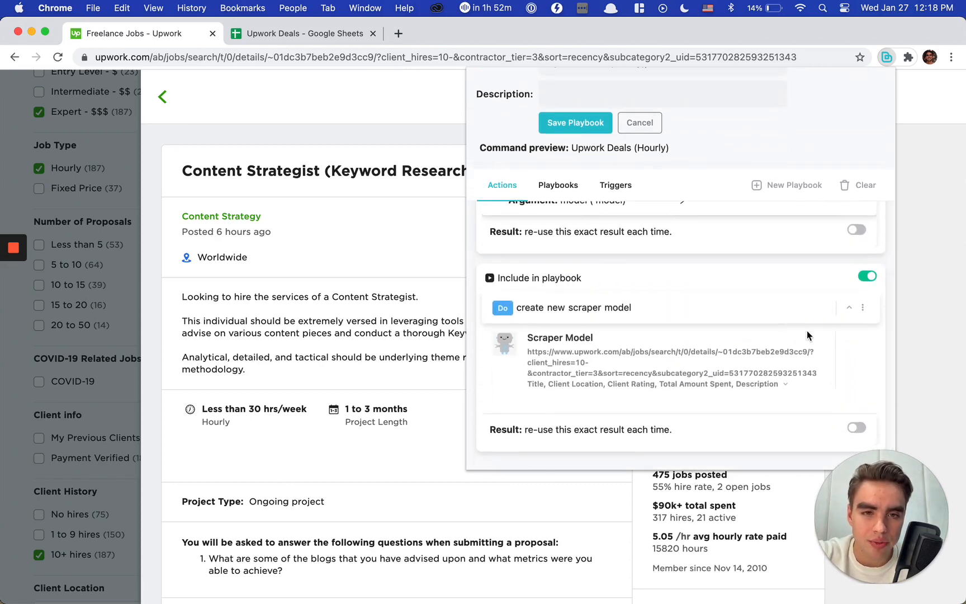
pyautogui.click(866, 277)
# Step: Set the model argument of the "Get data using scraper" action to Keep exact value
pyautogui.scroll(6, 730, 316)
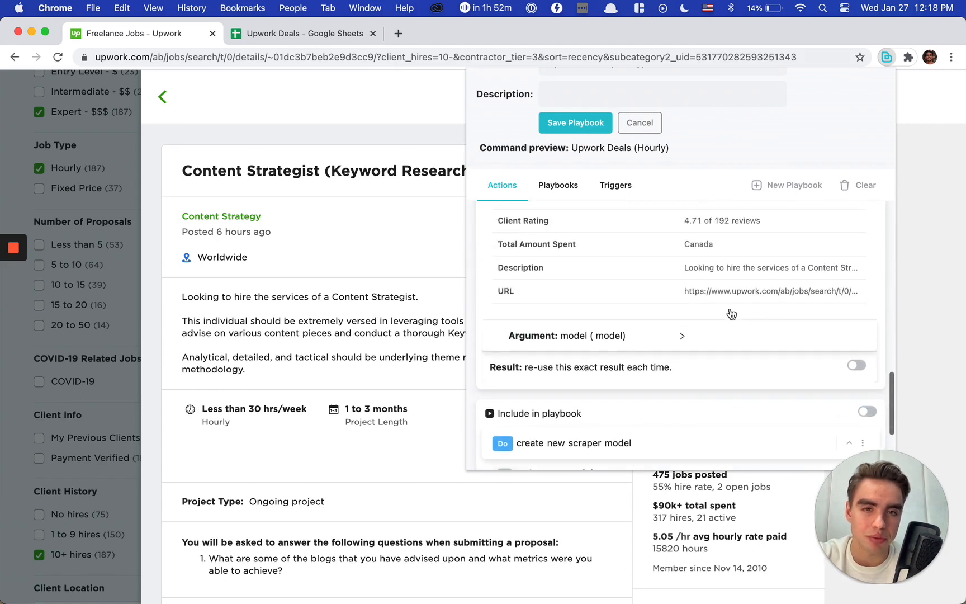
pyautogui.scroll(5, 731, 313)
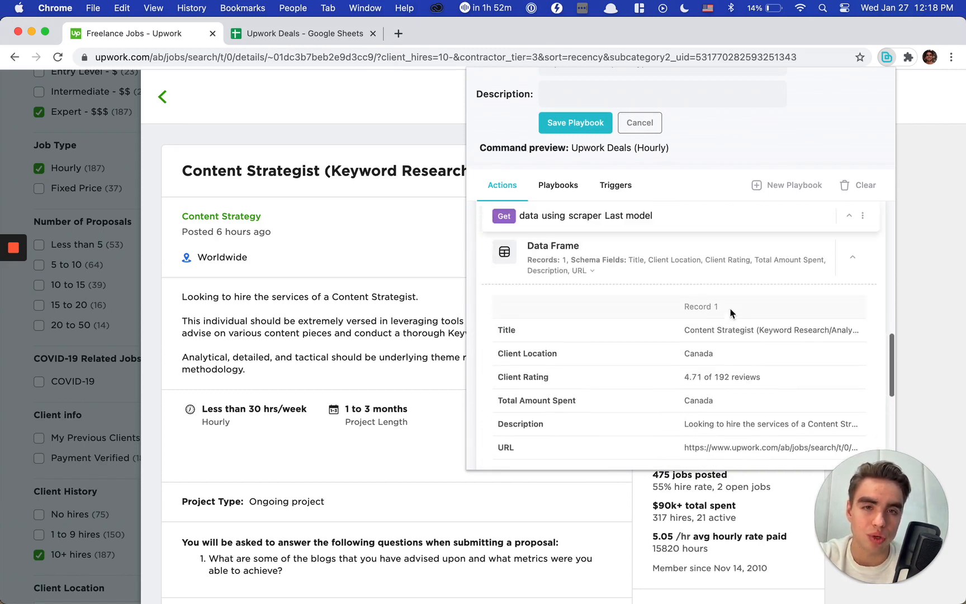
pyautogui.scroll(-5, 730, 313)
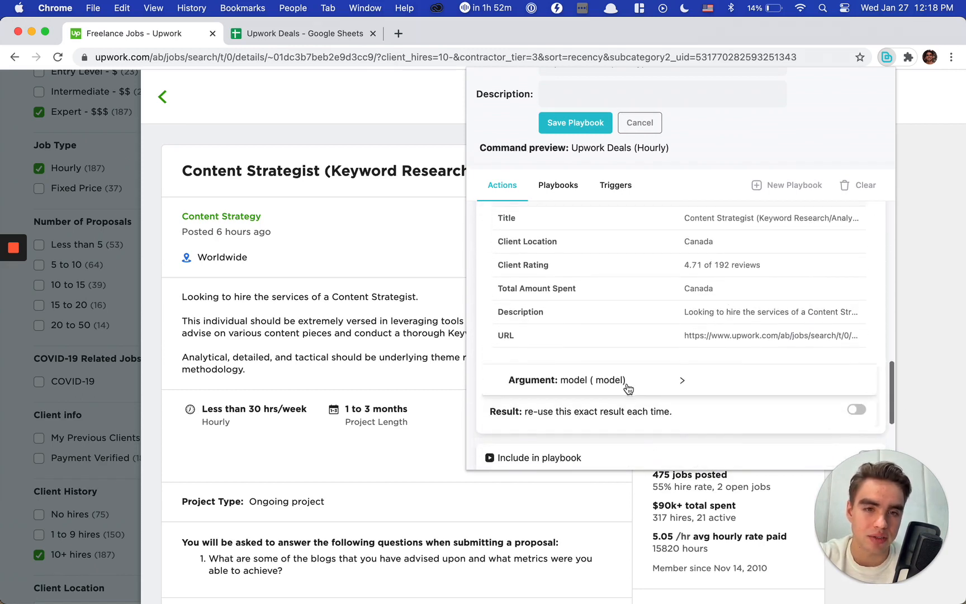
pyautogui.click(635, 388)
pyautogui.click(832, 421)
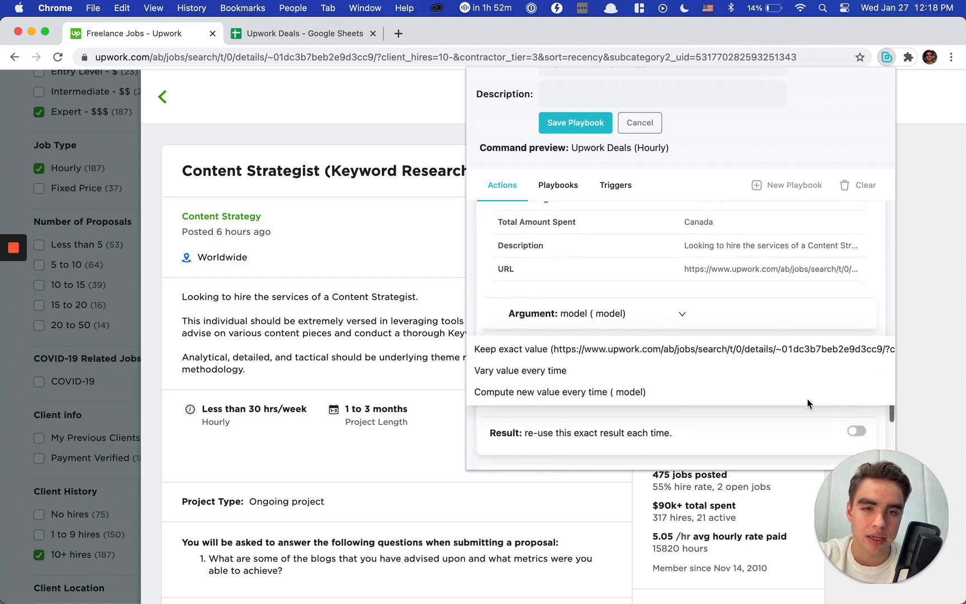
pyautogui.click(669, 349)
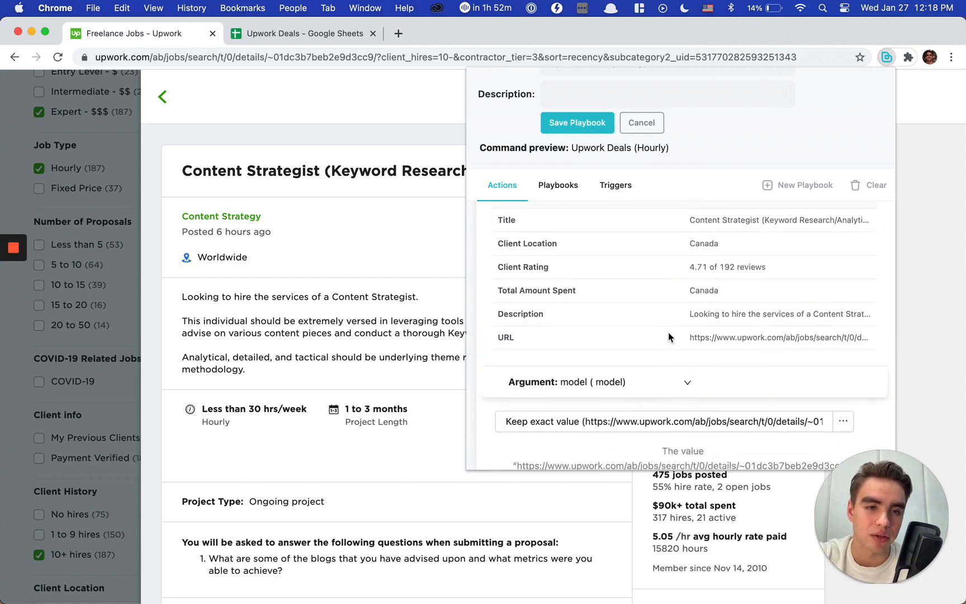
# Step: Examine the title argument of the create-sheet action and the tabularData argument of the append-rows action
pyautogui.scroll(10, 665, 397)
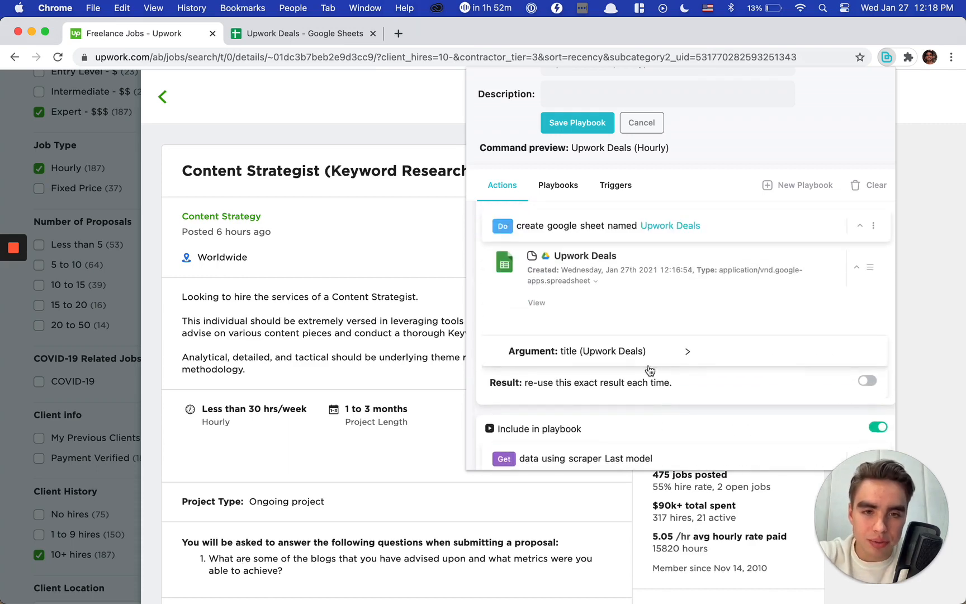
pyautogui.click(687, 349)
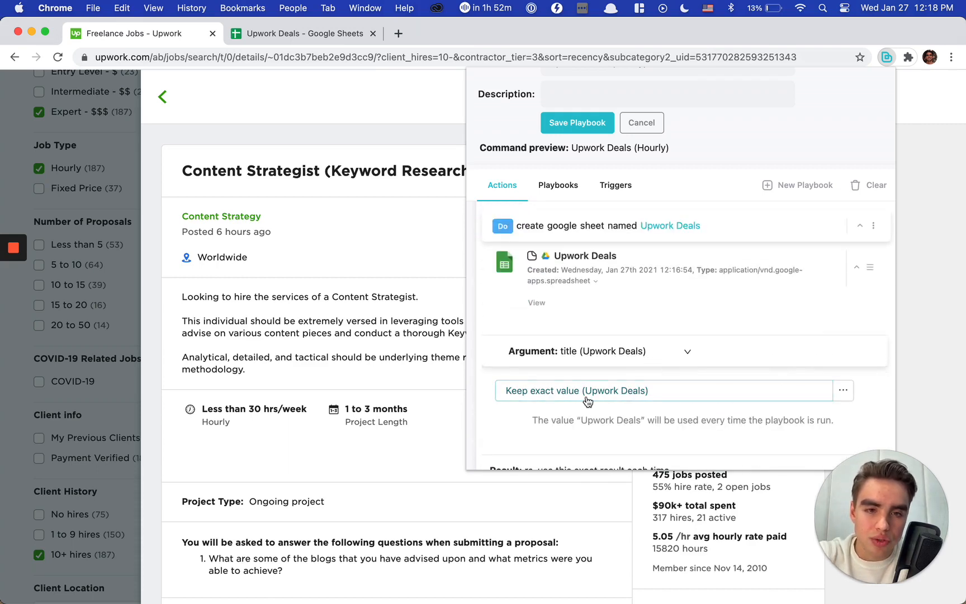
pyautogui.scroll(1, 597, 389)
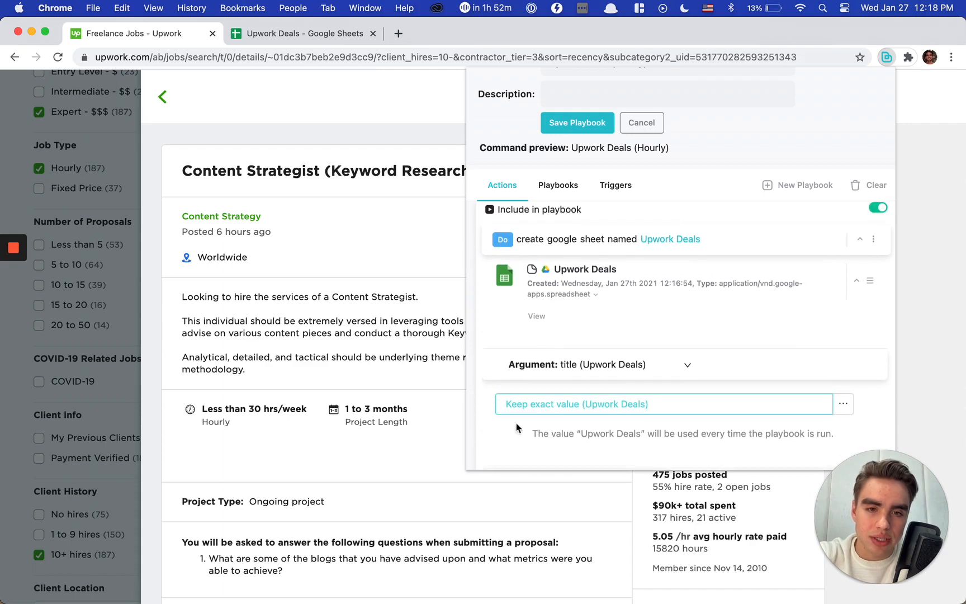
pyautogui.scroll(5, 645, 369)
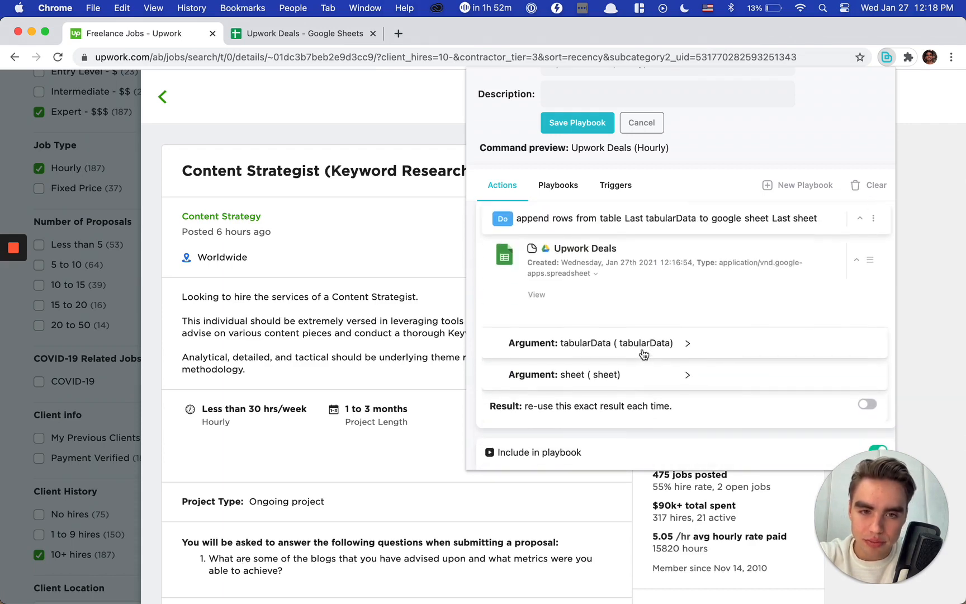
pyautogui.click(644, 352)
pyautogui.scroll(-3, 645, 350)
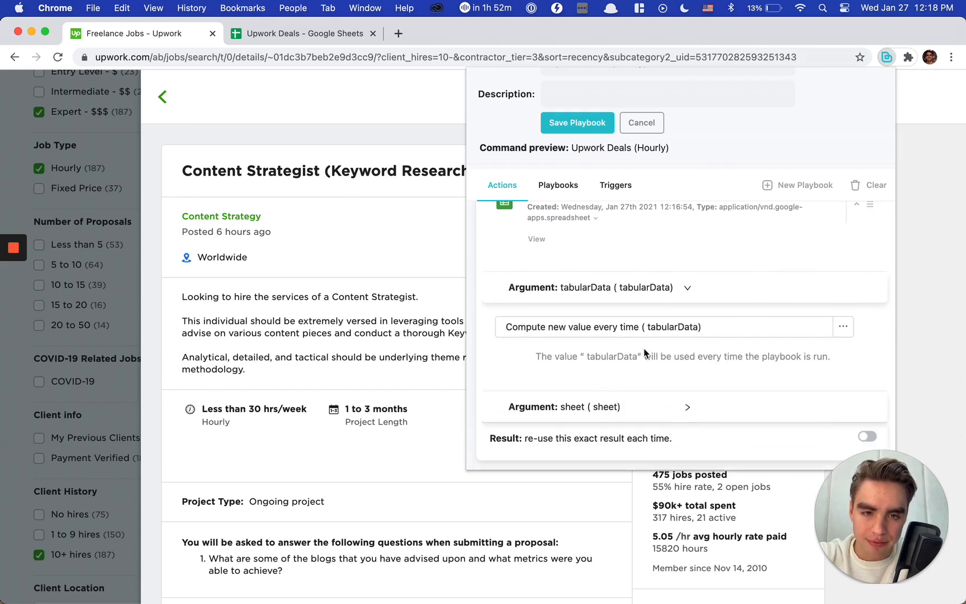
pyautogui.scroll(-2, 644, 352)
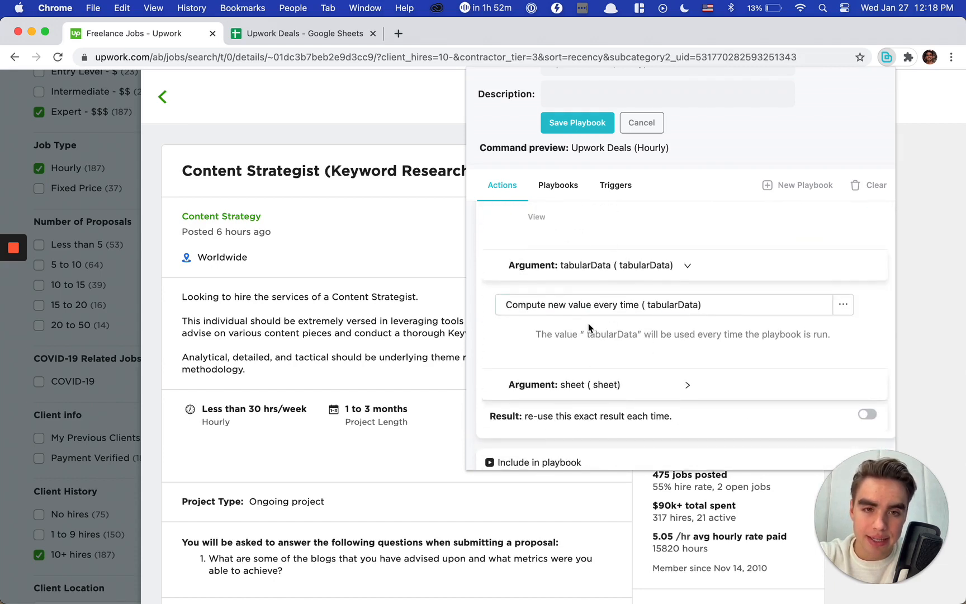
pyautogui.scroll(-1, 588, 324)
# Step: Set the sheet argument of the append-rows action to Keep exact value (Upwork Deals)
pyautogui.click(667, 358)
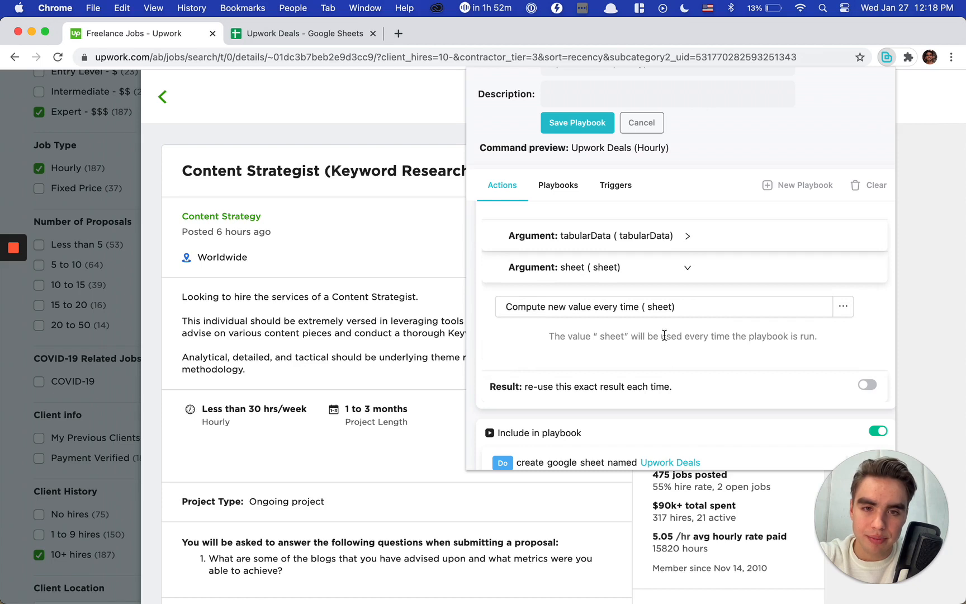
pyautogui.click(843, 307)
pyautogui.click(814, 334)
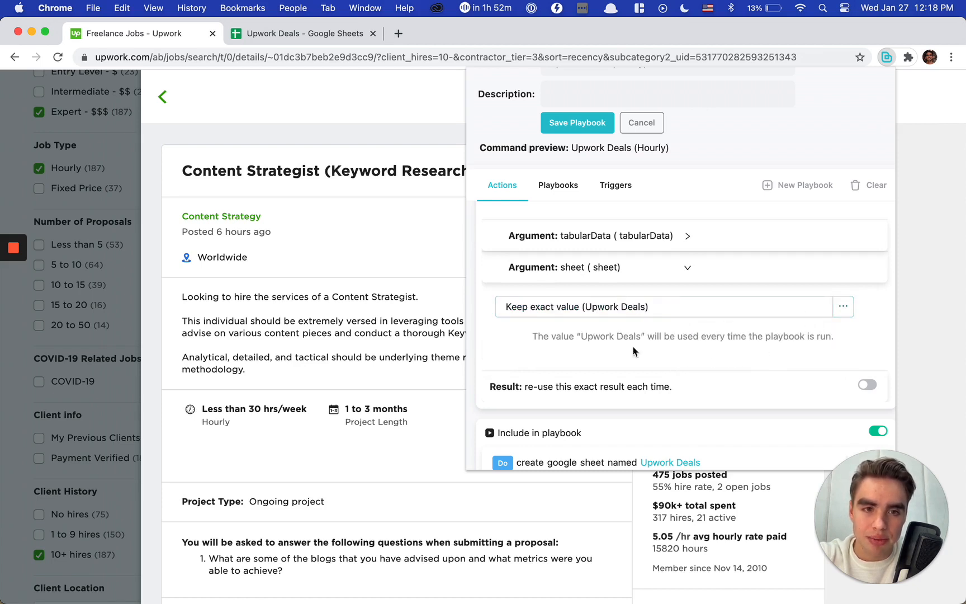
# Step: Exclude the "create google sheet named Upwork Deals" action from the playbook and save the playbook
pyautogui.scroll(5, 595, 358)
pyautogui.scroll(3, 595, 357)
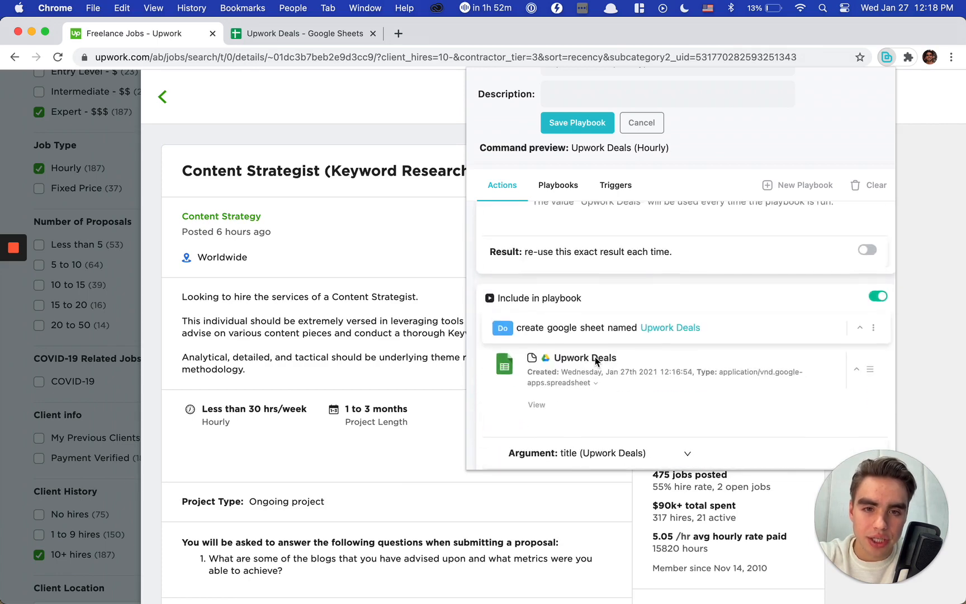
pyautogui.click(876, 296)
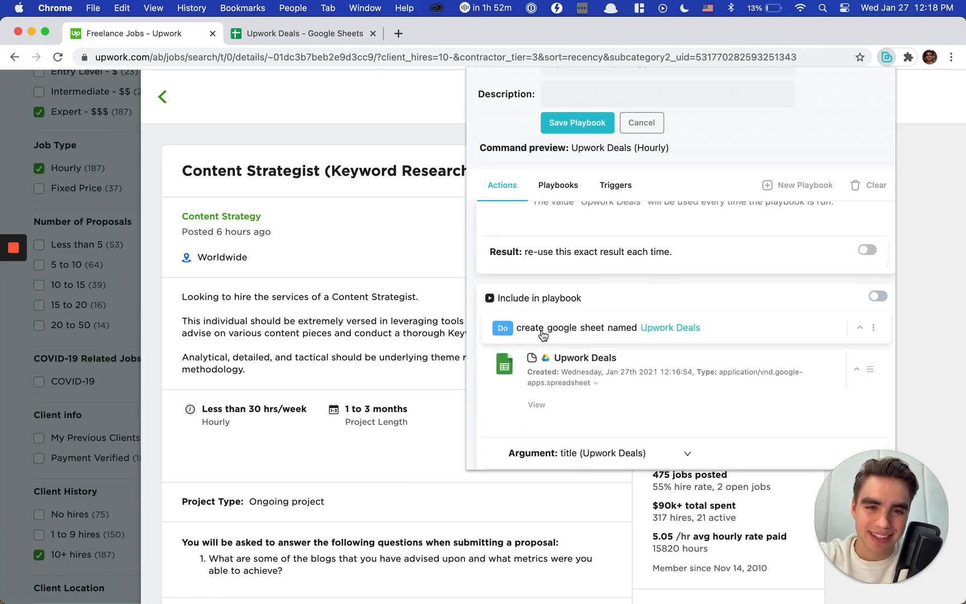
pyautogui.scroll(1, 669, 346)
pyautogui.scroll(-5, 671, 344)
pyautogui.scroll(3, 673, 344)
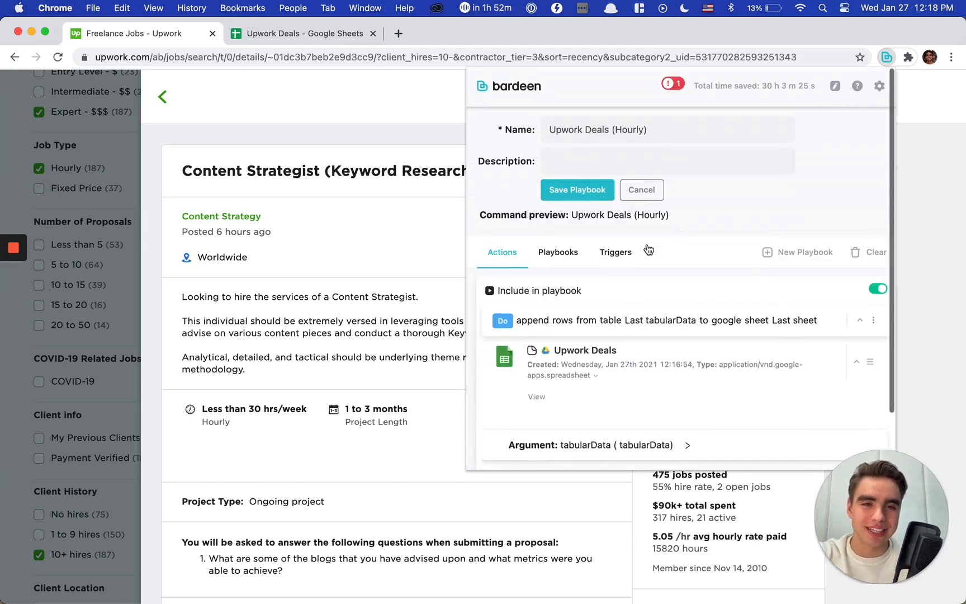
pyautogui.click(552, 188)
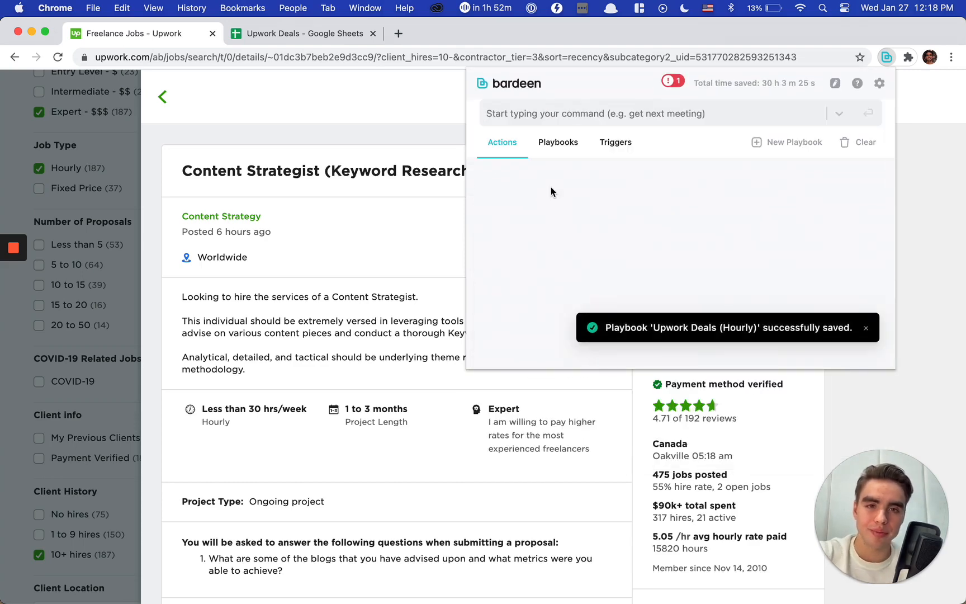
# Step: Return to the Upwork search results and open the job "Marketing/Branding Genius & Copywriting Aficionado"
pyautogui.click(292, 133)
pyautogui.click(124, 111)
pyautogui.scroll(-10, 462, 342)
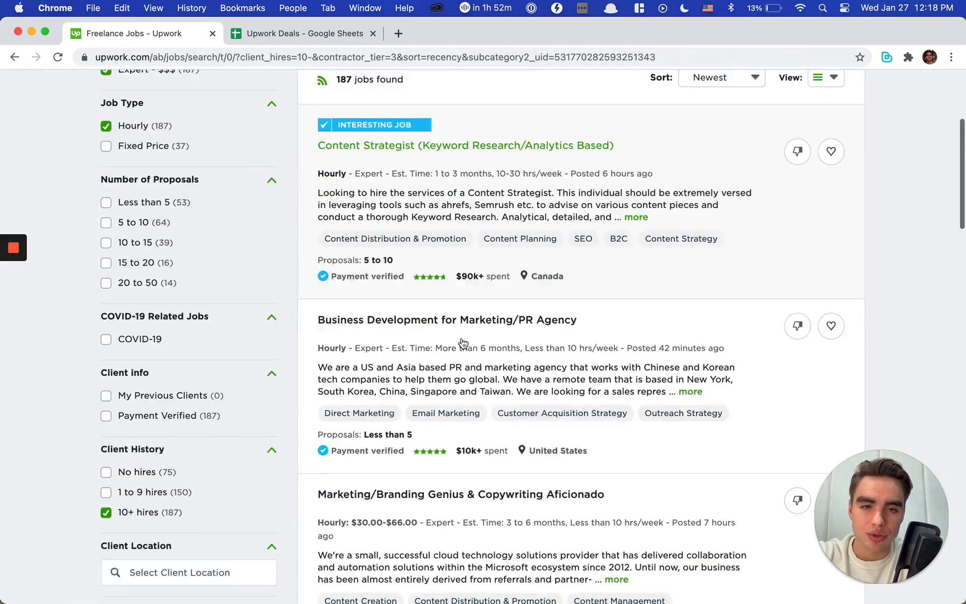
pyautogui.scroll(-5, 462, 343)
pyautogui.scroll(7, 462, 342)
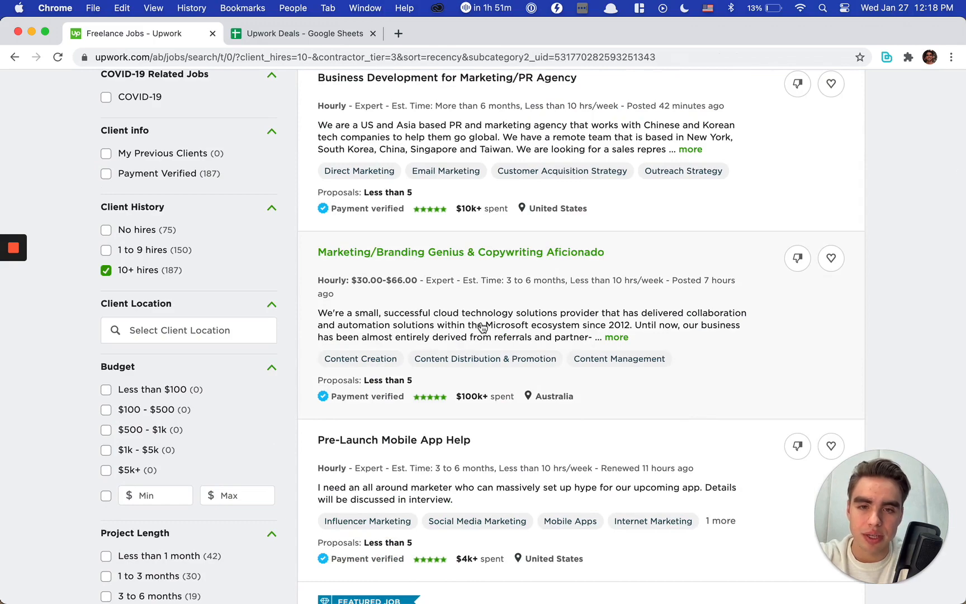
pyautogui.click(482, 327)
pyautogui.scroll(-1, 453, 338)
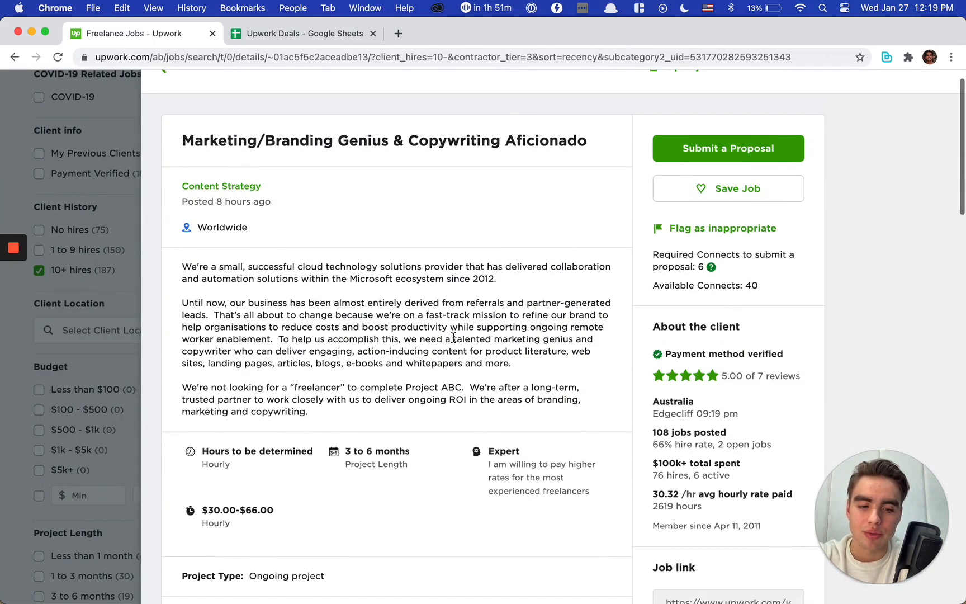
# Step: Run the Upwork Deals (Hourly) playbook on this job page and dismiss the Bardeen command overlay
pyautogui.hotkey('alt', 'b')
pyautogui.write('upwo')
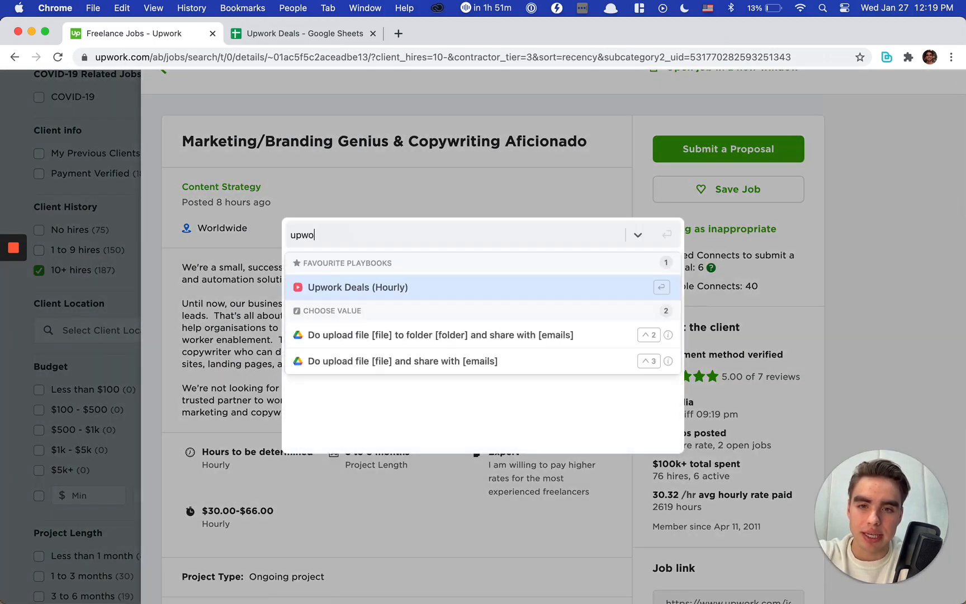
pyautogui.press('Return')
pyautogui.press('Return')
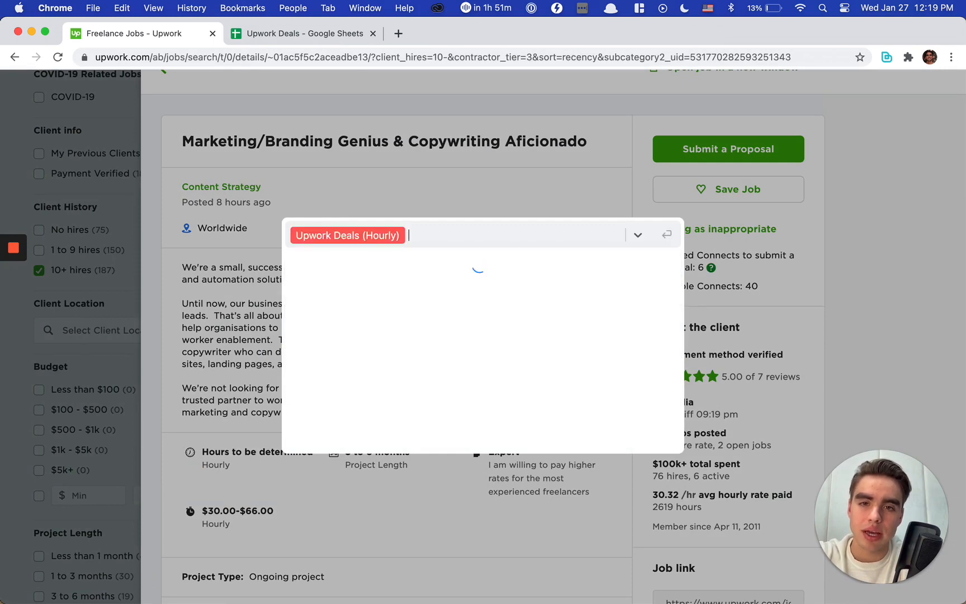
pyautogui.press('Escape')
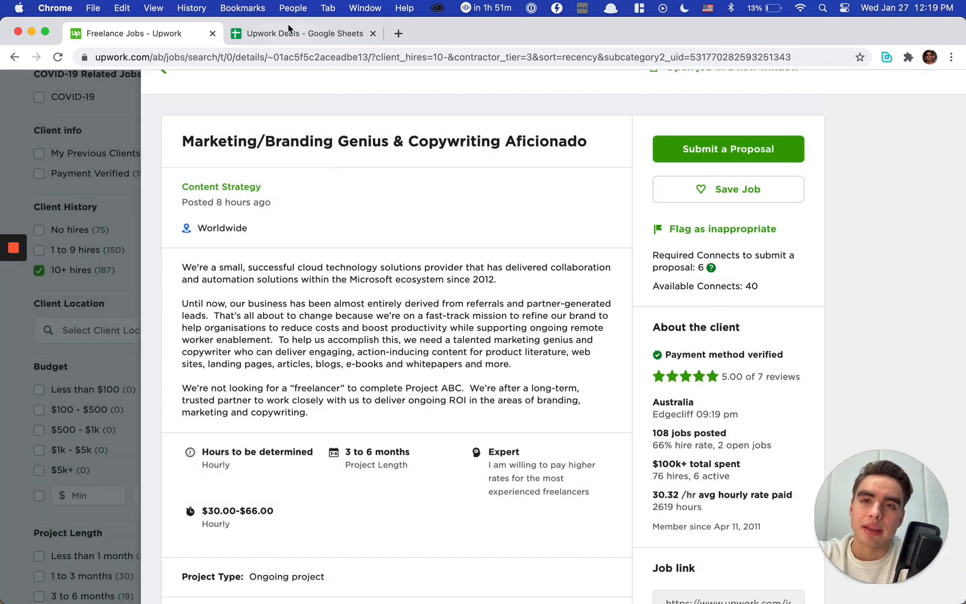
# Step: Switch to the Upwork Deals spreadsheet and check the newly appended row from Title through Description
pyautogui.click(289, 31)
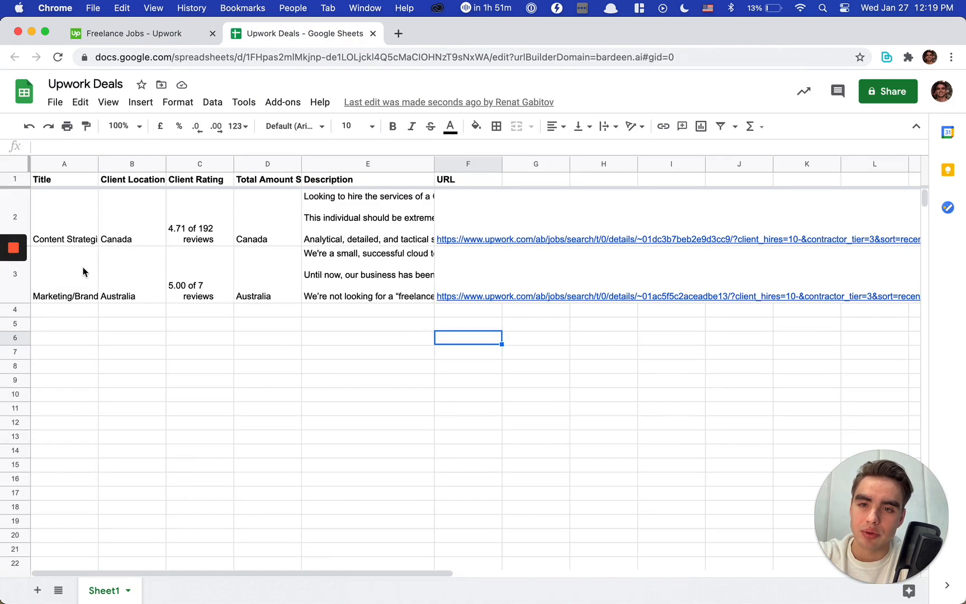
pyautogui.click(83, 272)
pyautogui.keyDown('shift'); pyautogui.click(351, 286); pyautogui.keyUp('shift')
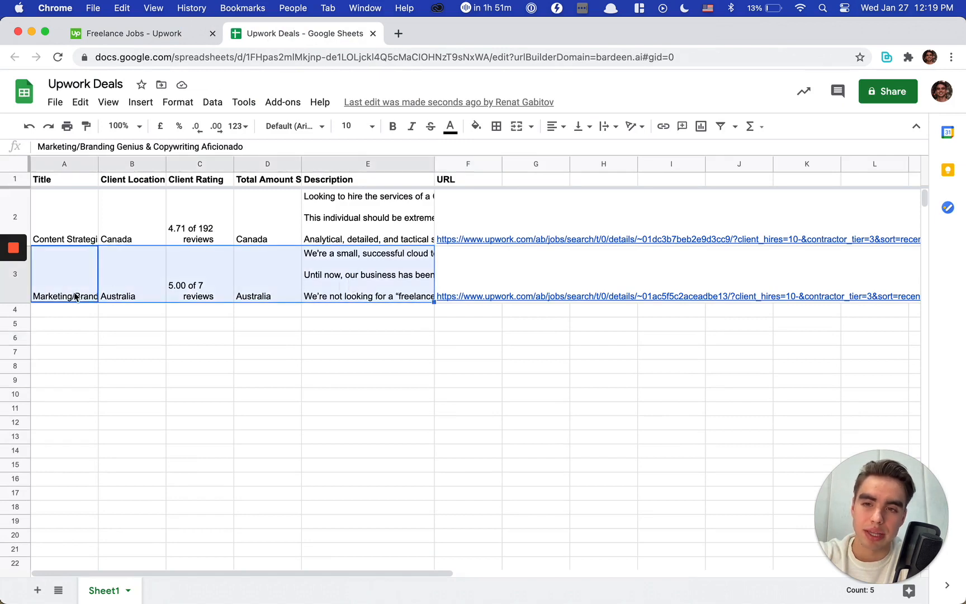
# Step: Inspect the individual cells of row 3 one by one, from its title to its URL
pyautogui.click(76, 271)
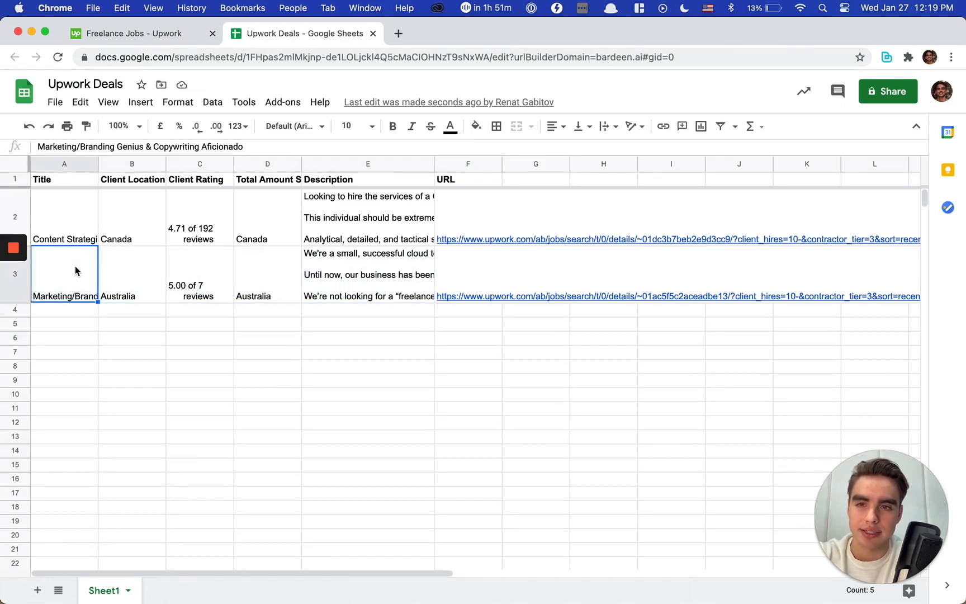
pyautogui.press('Right')
pyautogui.press('Right')
pyautogui.press('Right')
pyautogui.press('Right')
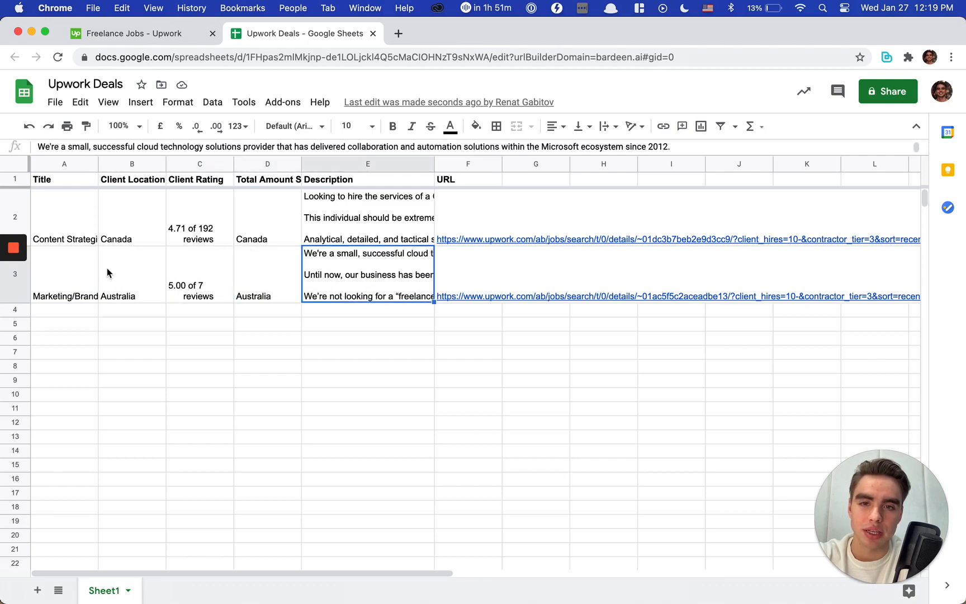
pyautogui.press('Right')
pyautogui.press('Left')
# Step: Return to the Upwork search results and open the job "Marketing Expert, Copywriter, & Video Storyboard Creator needed to Design a Proposal and intro Video"
pyautogui.click(174, 37)
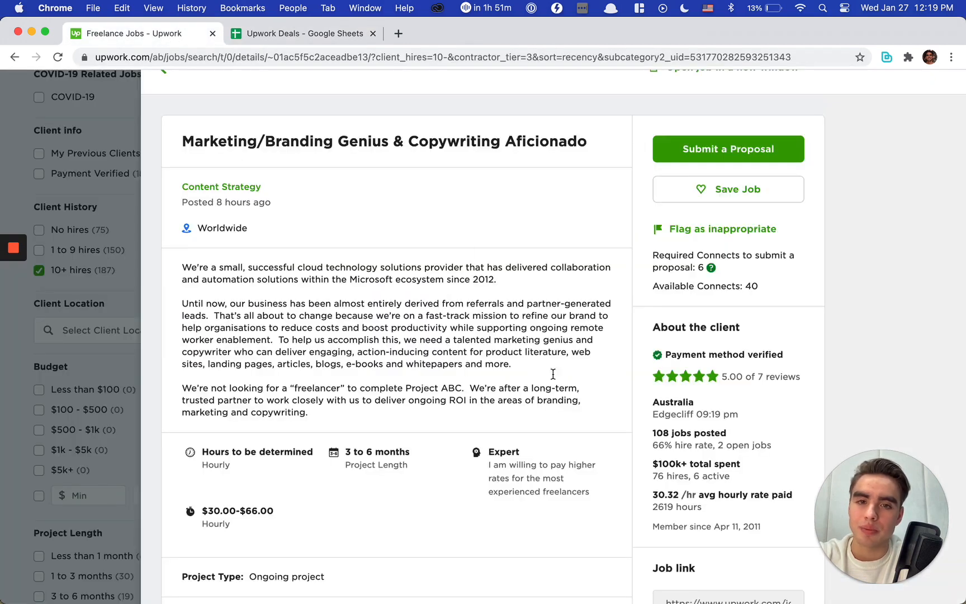
pyautogui.scroll(-4, 553, 374)
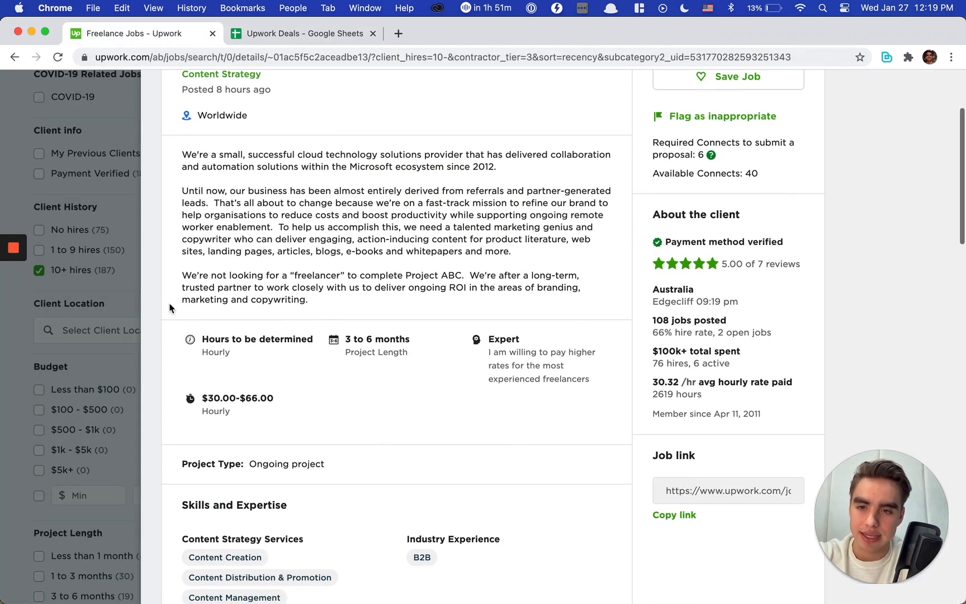
pyautogui.click(170, 307)
pyautogui.click(112, 335)
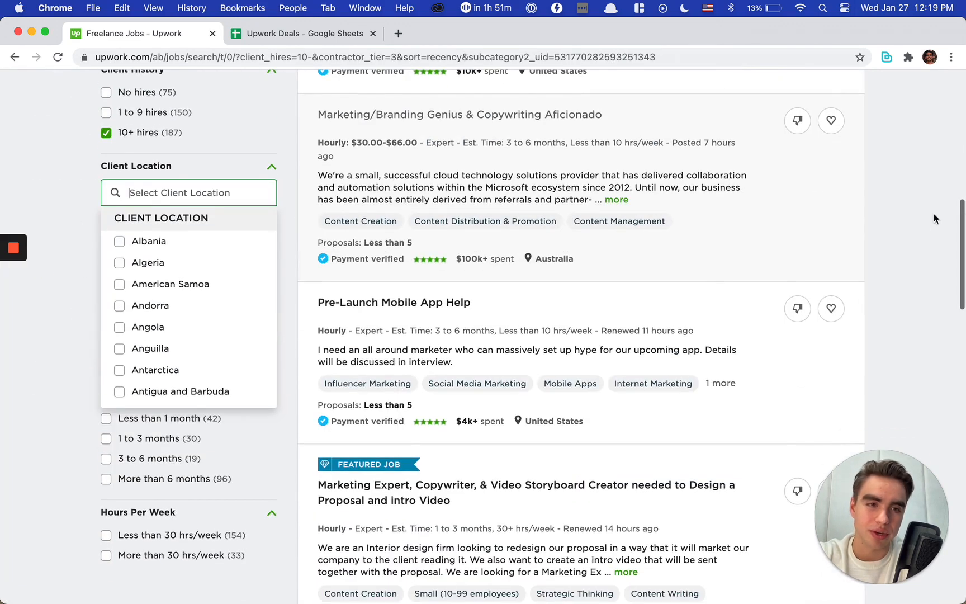
pyautogui.click(903, 219)
pyautogui.scroll(-3, 577, 278)
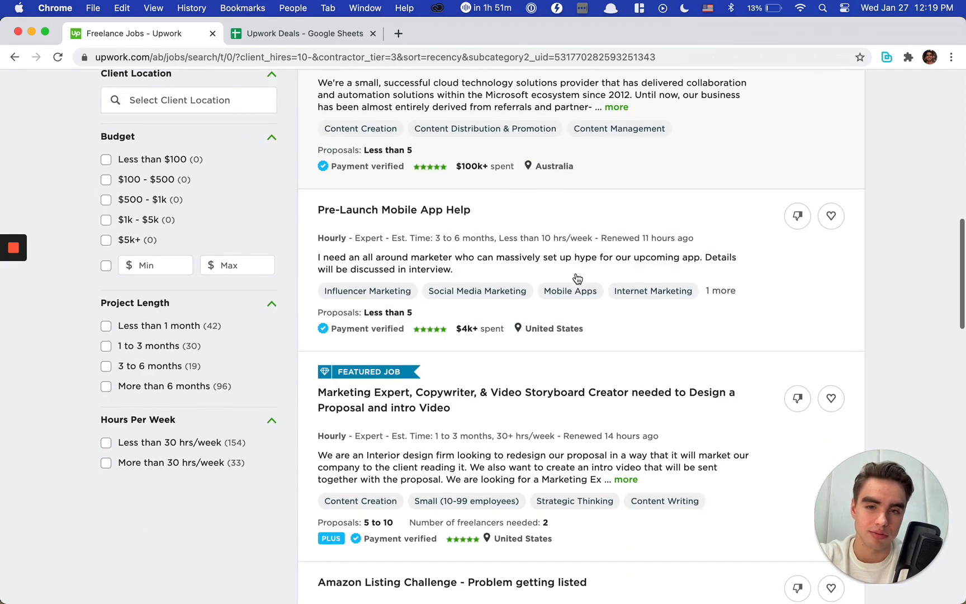
pyautogui.scroll(-5, 578, 278)
pyautogui.click(441, 252)
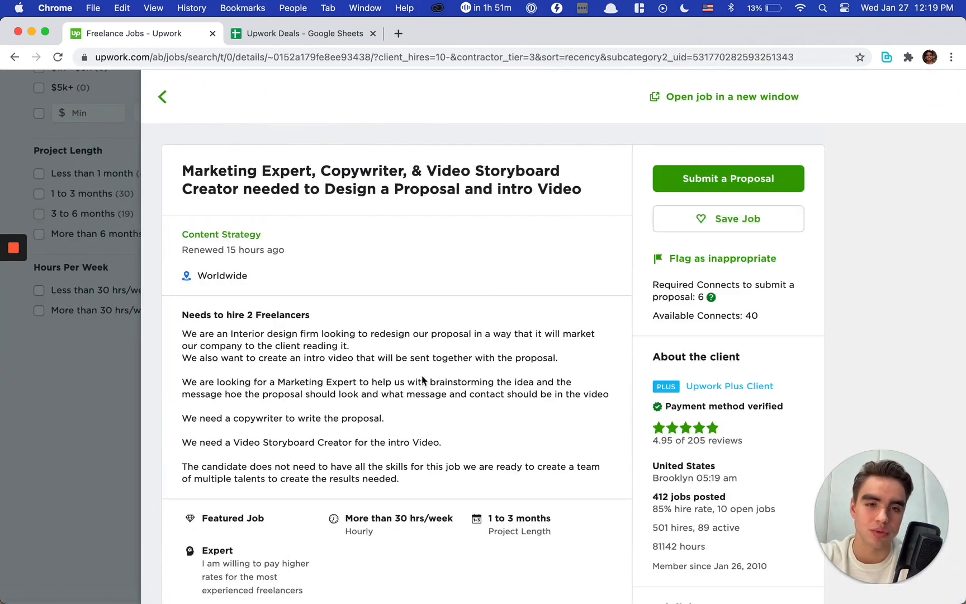
pyautogui.scroll(-2, 406, 405)
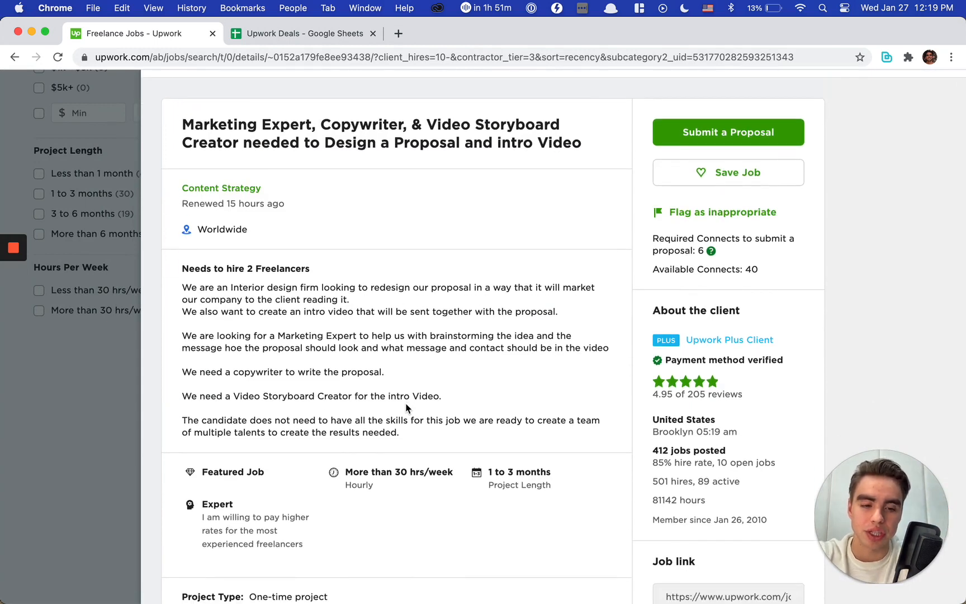
# Step: Run the Upwork Deals (Hourly) playbook on this job page and check the appended row in the Upwork Deals spreadsheet
pyautogui.hotkey('alt', 'b')
pyautogui.write('upwo')
pyautogui.press('Return')
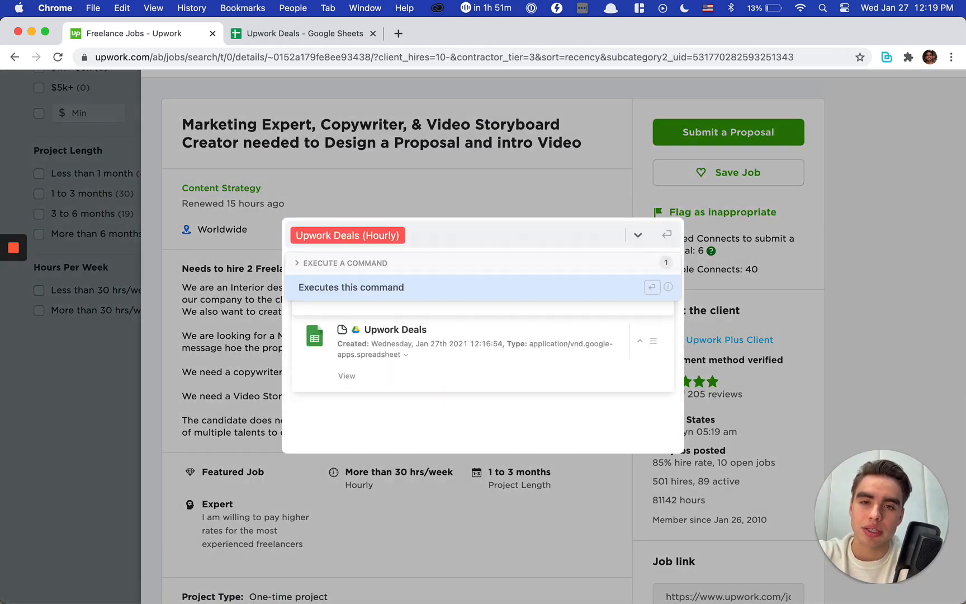
pyautogui.press('Return')
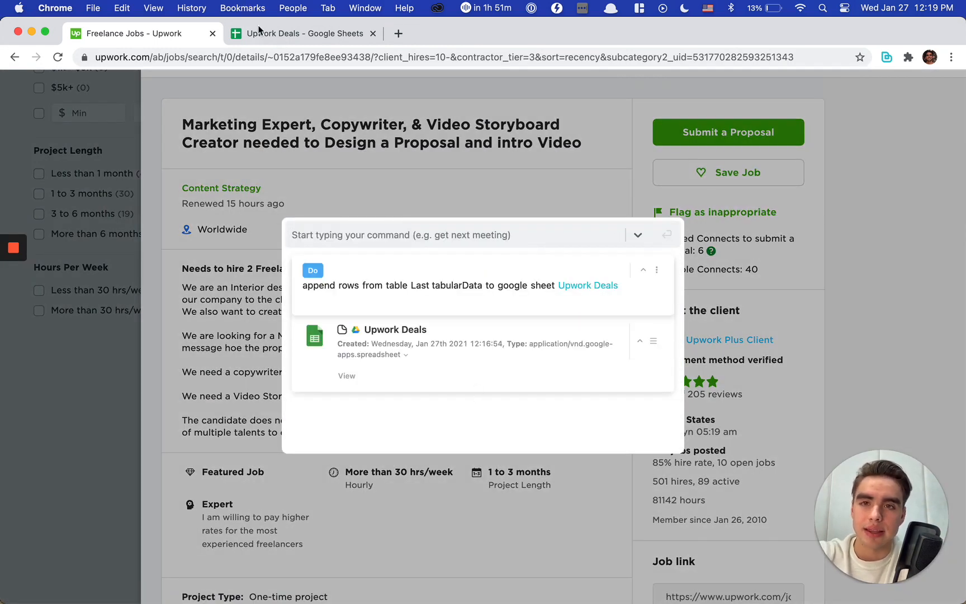
pyautogui.click(259, 33)
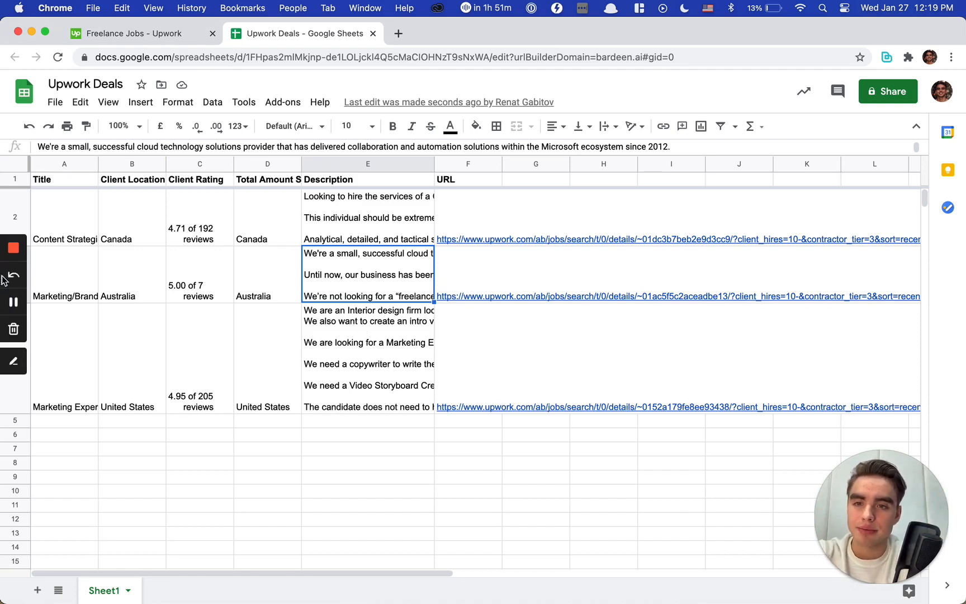
pyautogui.moveTo(20, 256)
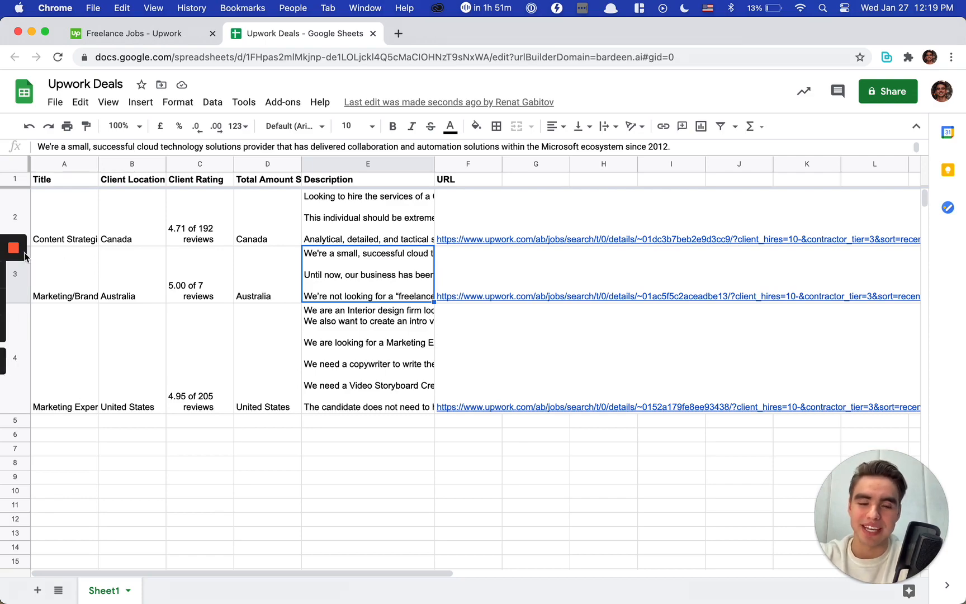